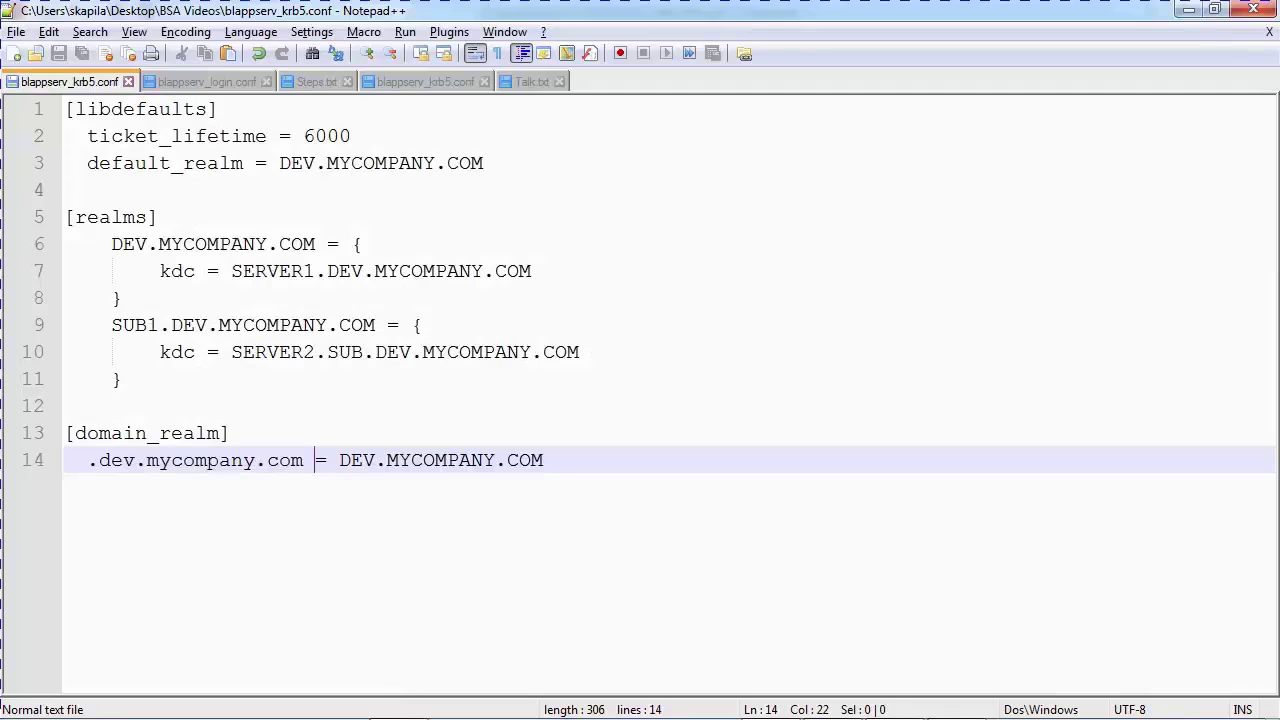
Review the krb5 defaults: ticket_lifetime 6000 and default_realm DEV.MYCOMPANY.COM
{"action": "left_click", "coordinate": [229, 433]}
{"action": "left_click", "coordinate": [311, 163]}
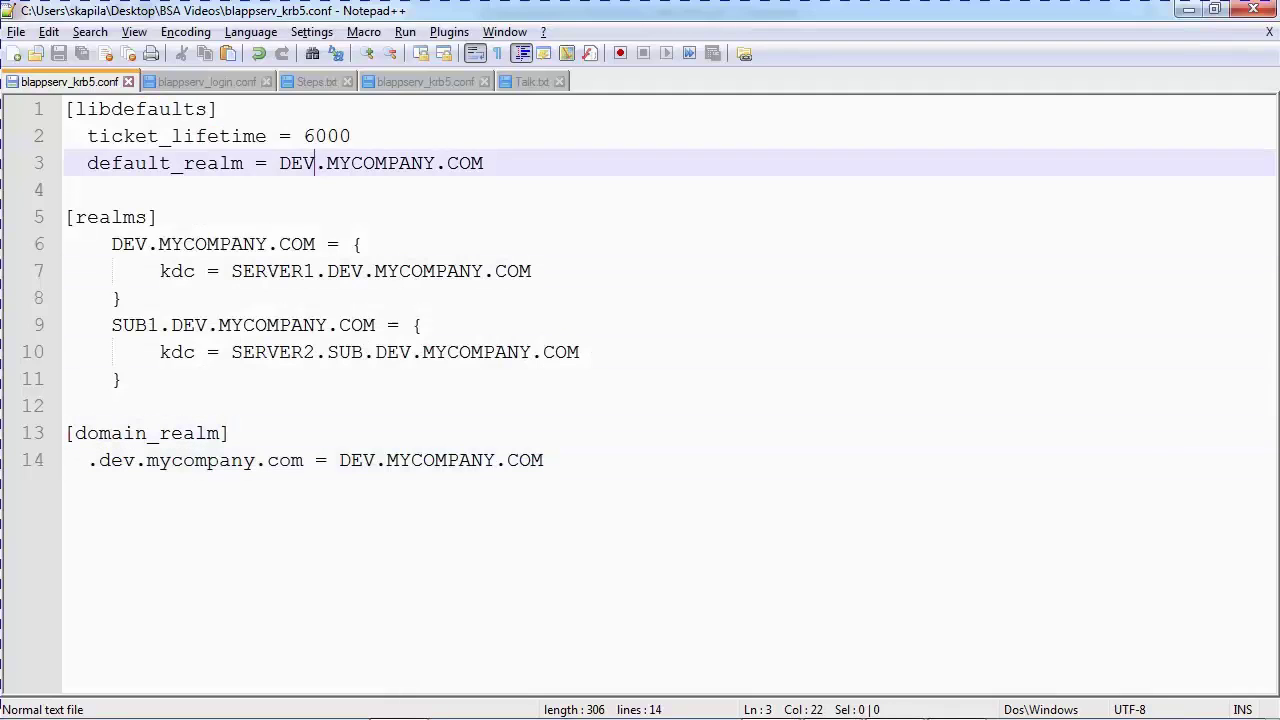
{"action": "left_click", "coordinate": [66, 109]}
{"action": "left_click", "coordinate": [315, 136]}
{"action": "left_click", "coordinate": [314, 163]}
{"action": "key", "text": "Left"}
{"action": "key", "text": "Left"}
{"action": "key", "text": "Left"}
{"action": "key", "text": "Left"}
{"action": "key", "text": "Up"}
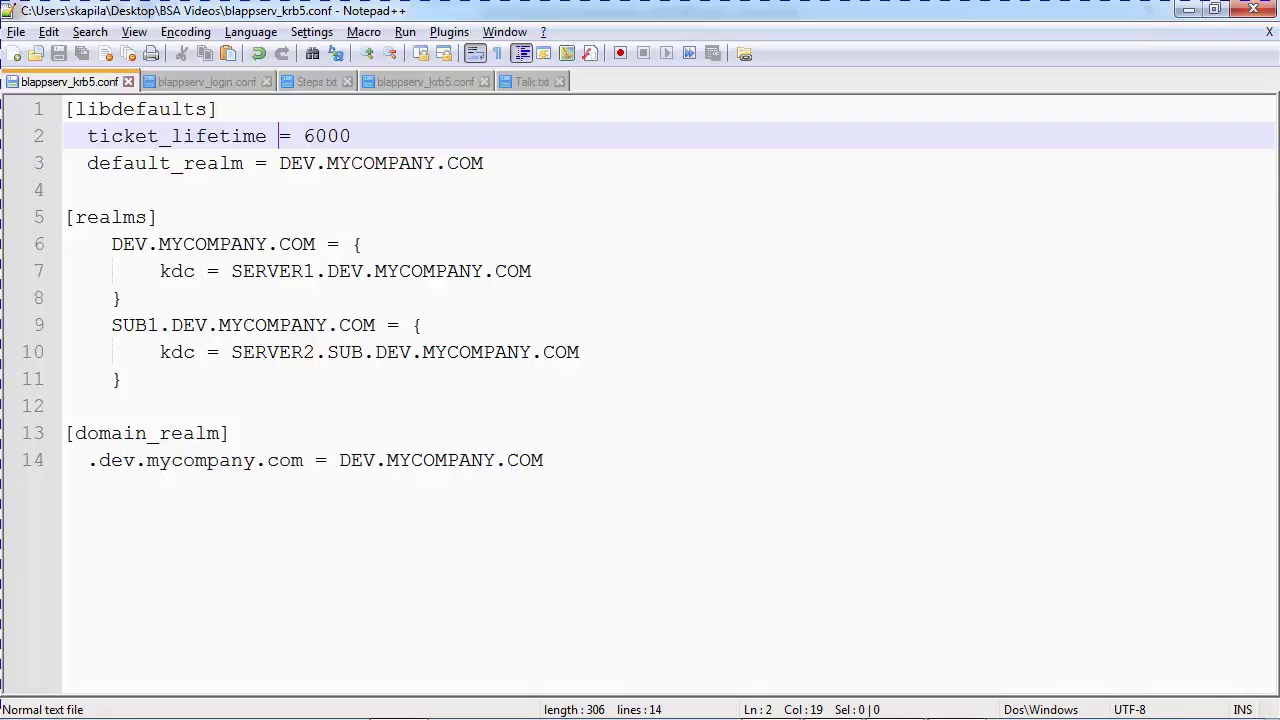
{"action": "key", "text": "Down"}
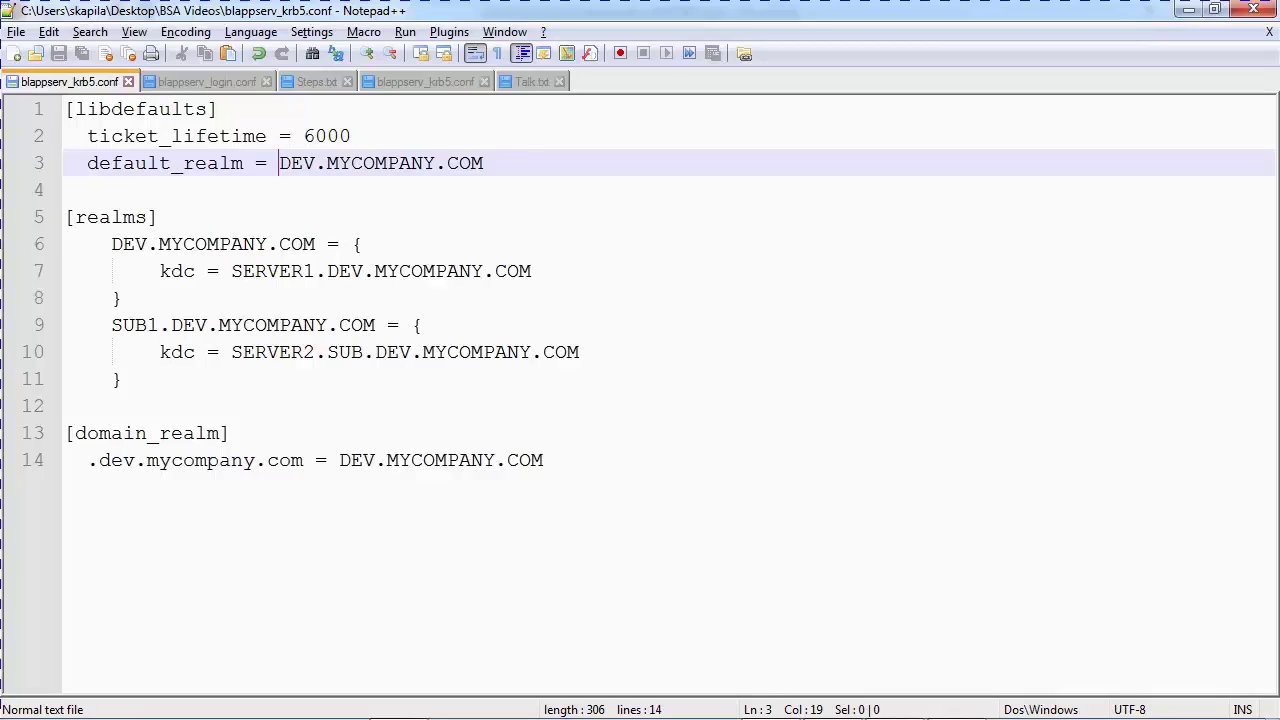
Step through the realms: kdc SERVER1.DEV.MYCOMPANY.COM for DEV and SERVER2 for SUB1
{"action": "key", "text": "Down"}
{"action": "key", "text": "Down"}
{"action": "key", "text": "Down"}
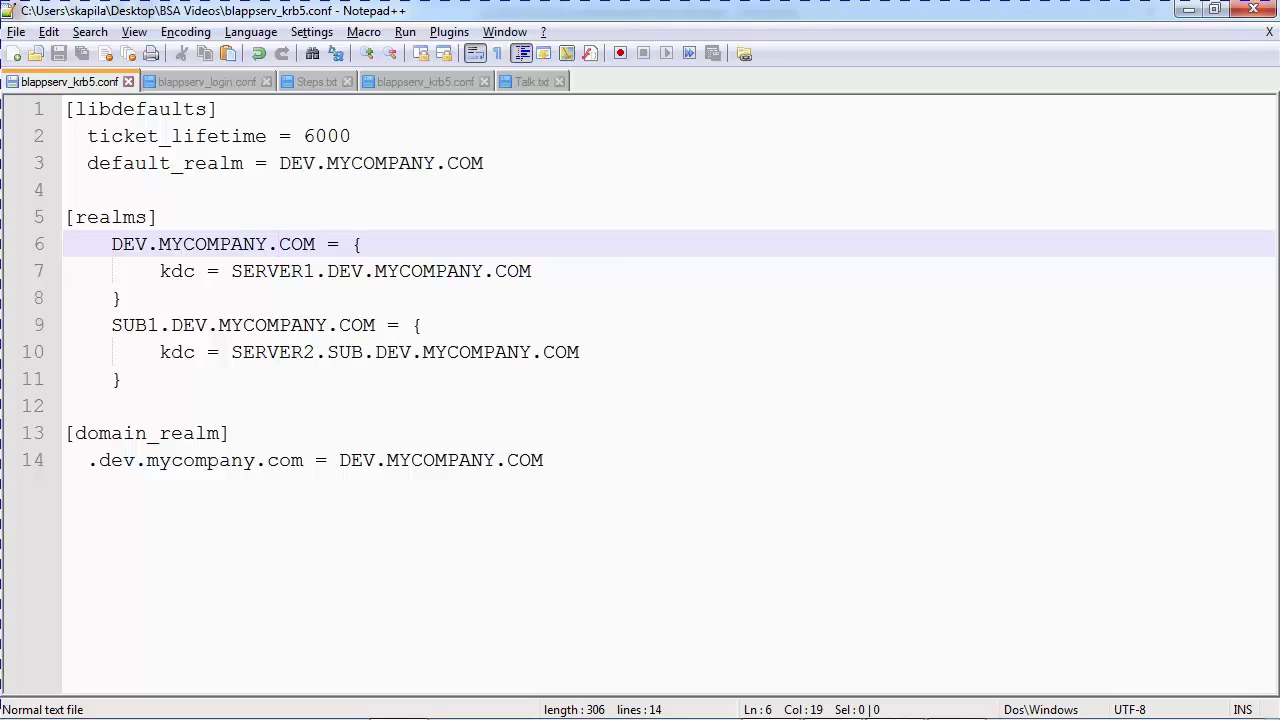
{"action": "key", "text": "Down"}
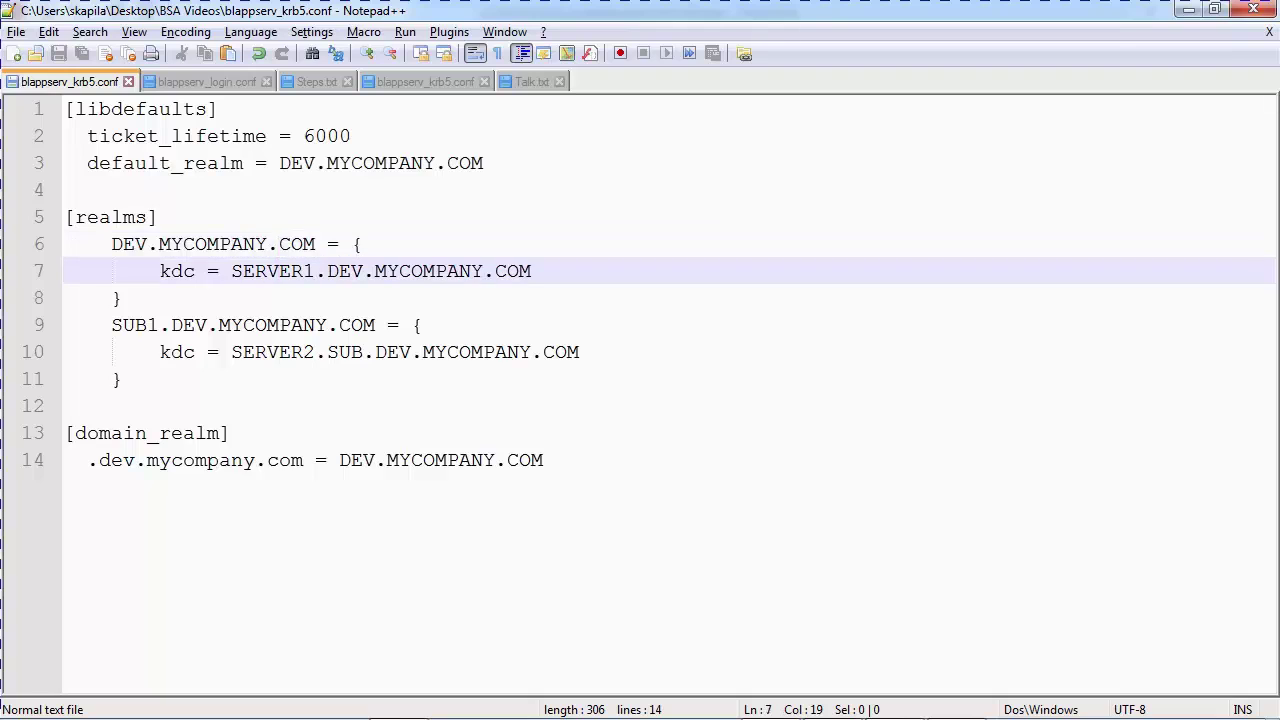
{"action": "key", "text": "Left"}
{"action": "key", "text": "Left"}
{"action": "key", "text": "Left"}
{"action": "key", "text": "Left"}
{"action": "key", "text": "Down"}
{"action": "key", "text": "Down"}
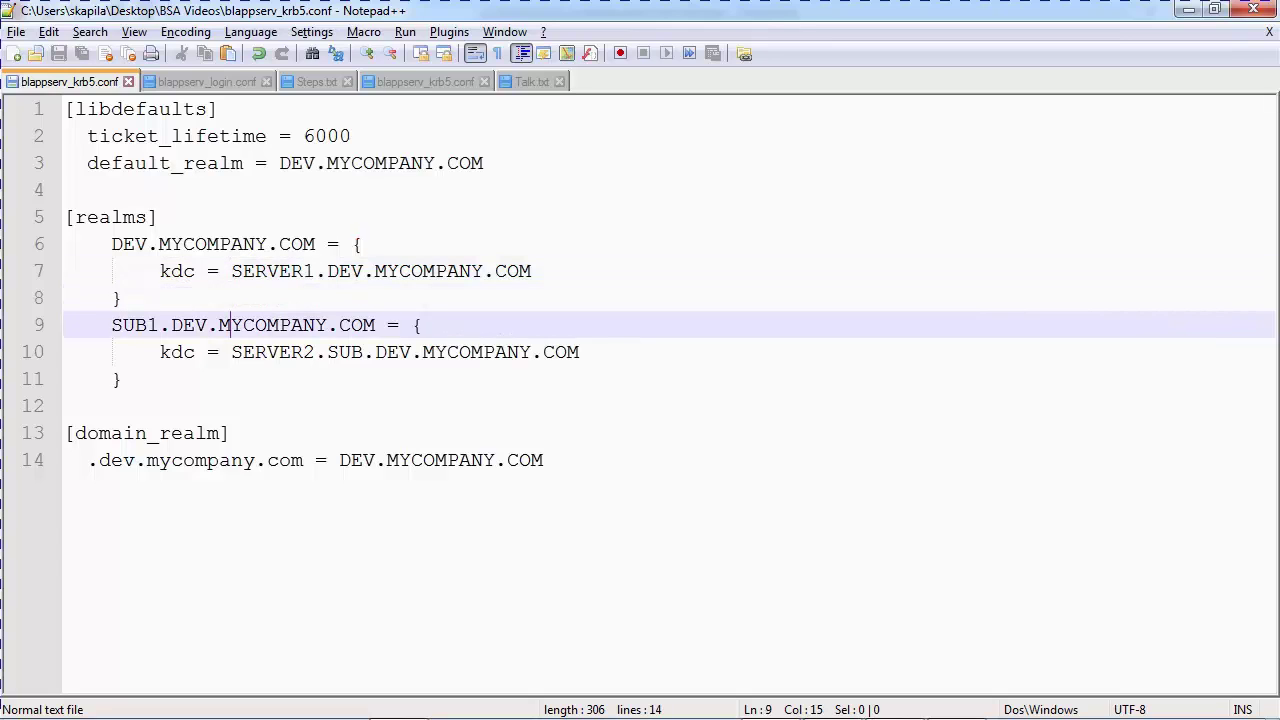
{"action": "key", "text": "Down"}
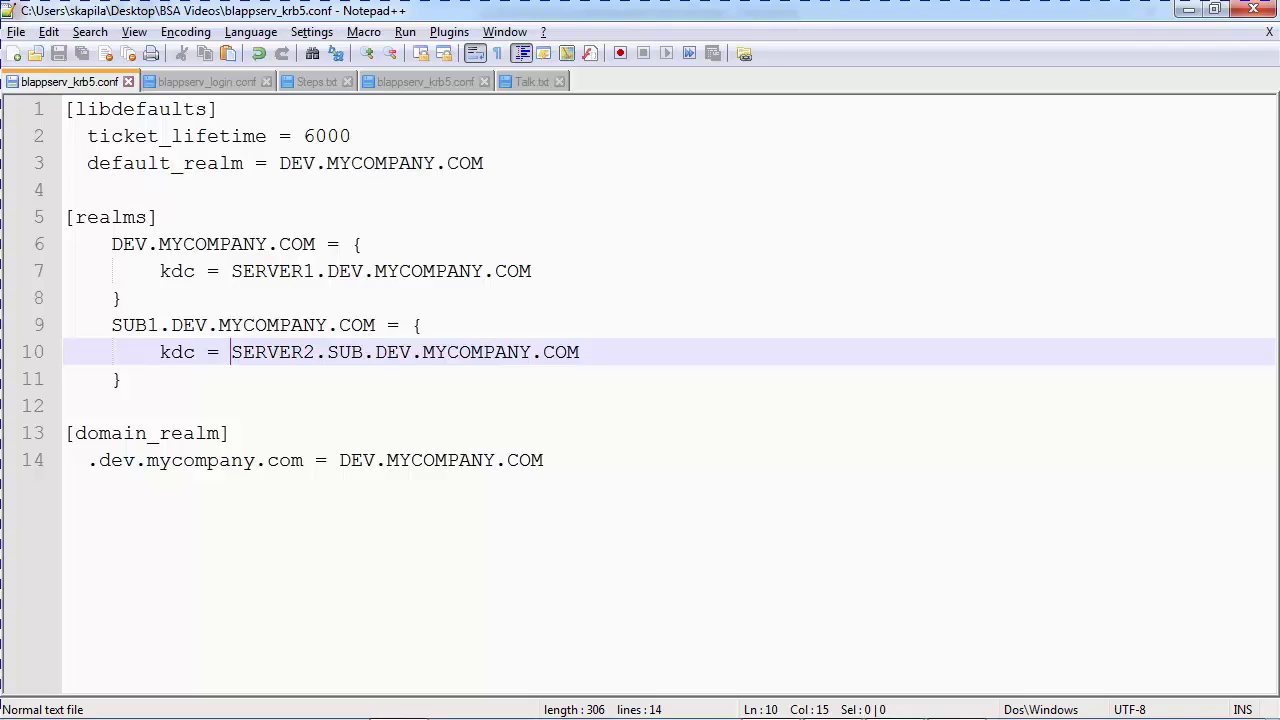
{"action": "key", "text": "Down"}
{"action": "key", "text": "Down"}
{"action": "key", "text": "Down"}
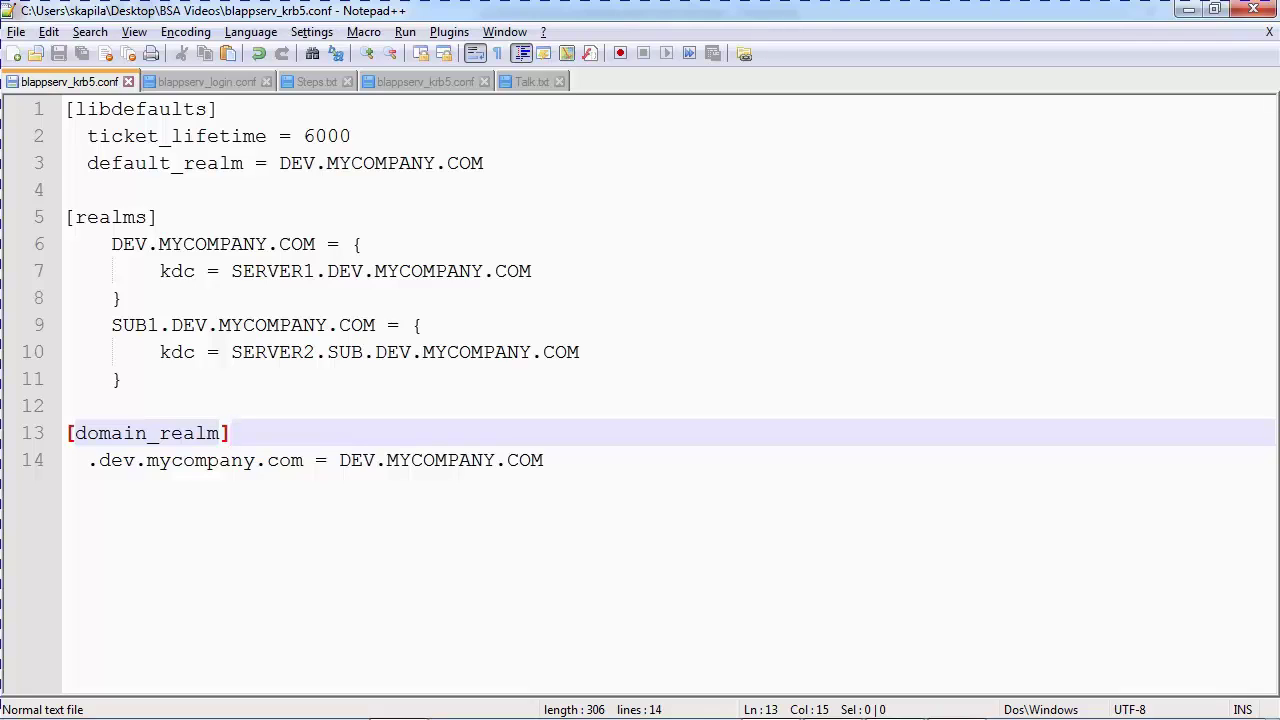
Review the ADKerberosPasswordLogin settings in blappserv_login.conf, then switch to the MobaXterm terminal
{"action": "left_click", "coordinate": [206, 81]}
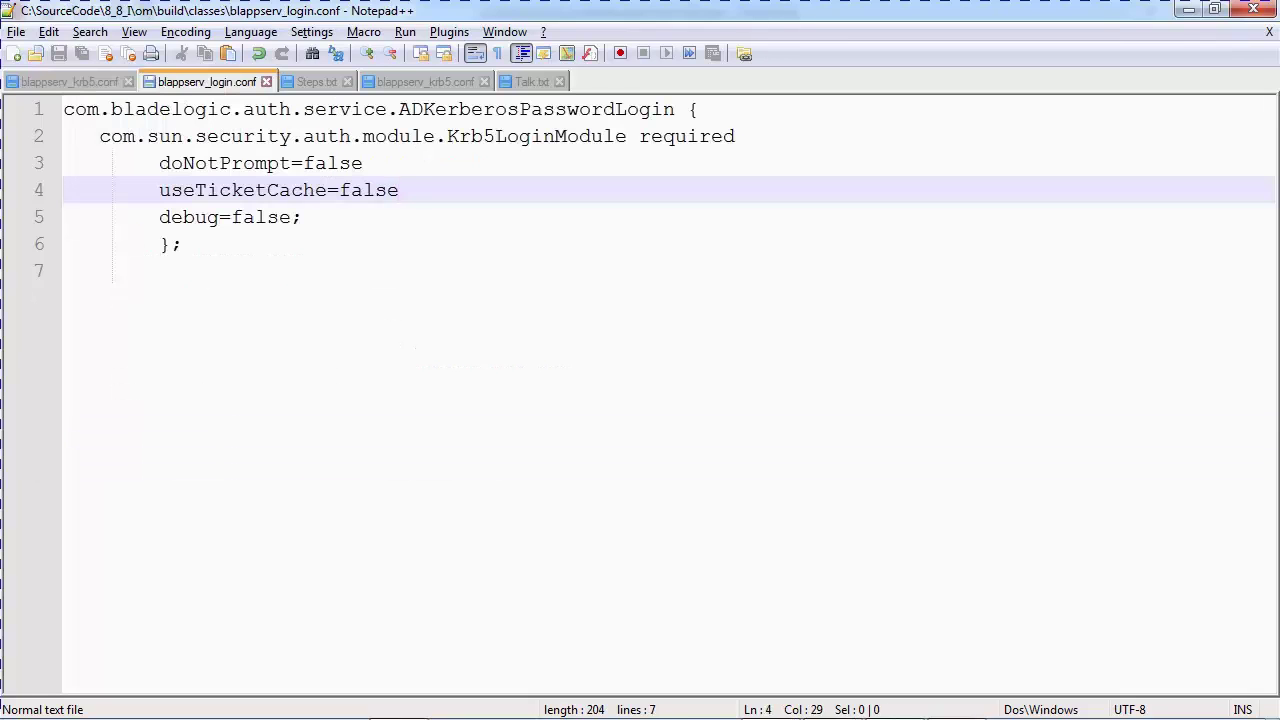
{"action": "left_click", "coordinate": [64, 270]}
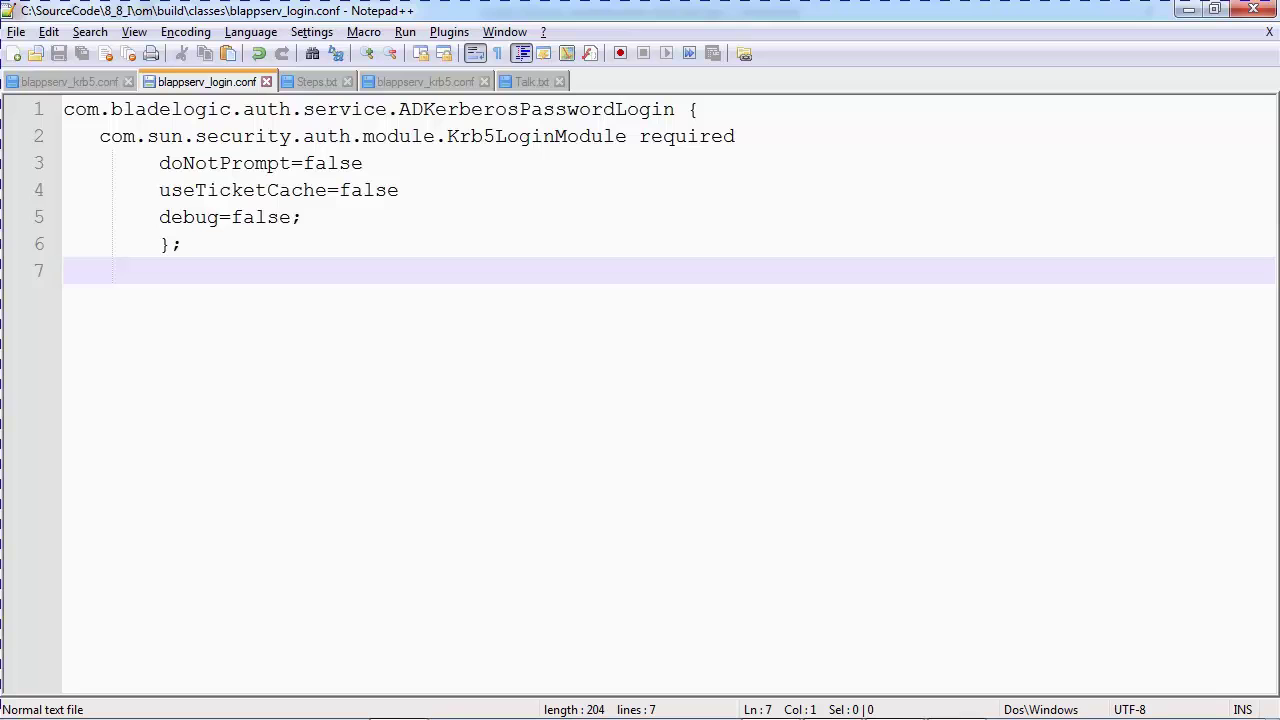
{"action": "key", "text": "alt+Tab"}
{"action": "key", "text": "alt+Tab"}
{"action": "key", "text": "alt+Tab"}
{"action": "key", "text": "alt+Tab"}
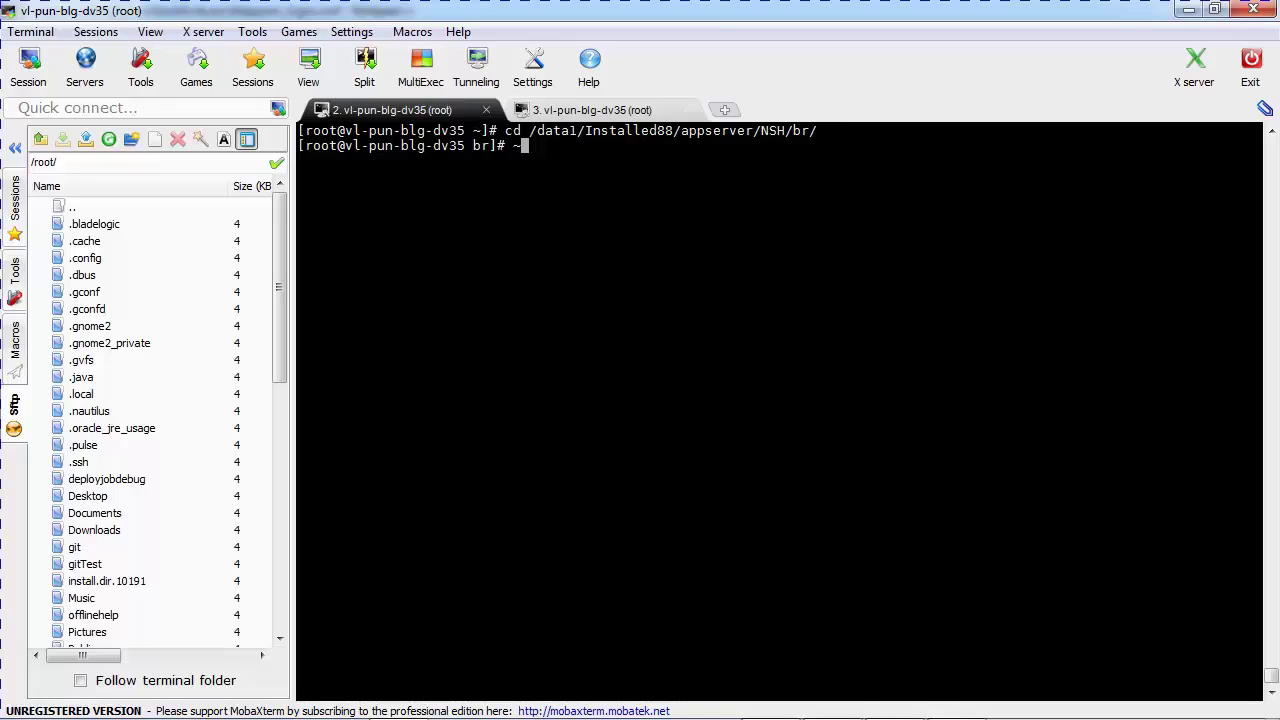
List the blappserv* files in the NSH br directory
{"action": "mouse_move", "coordinate": [640, 718]}
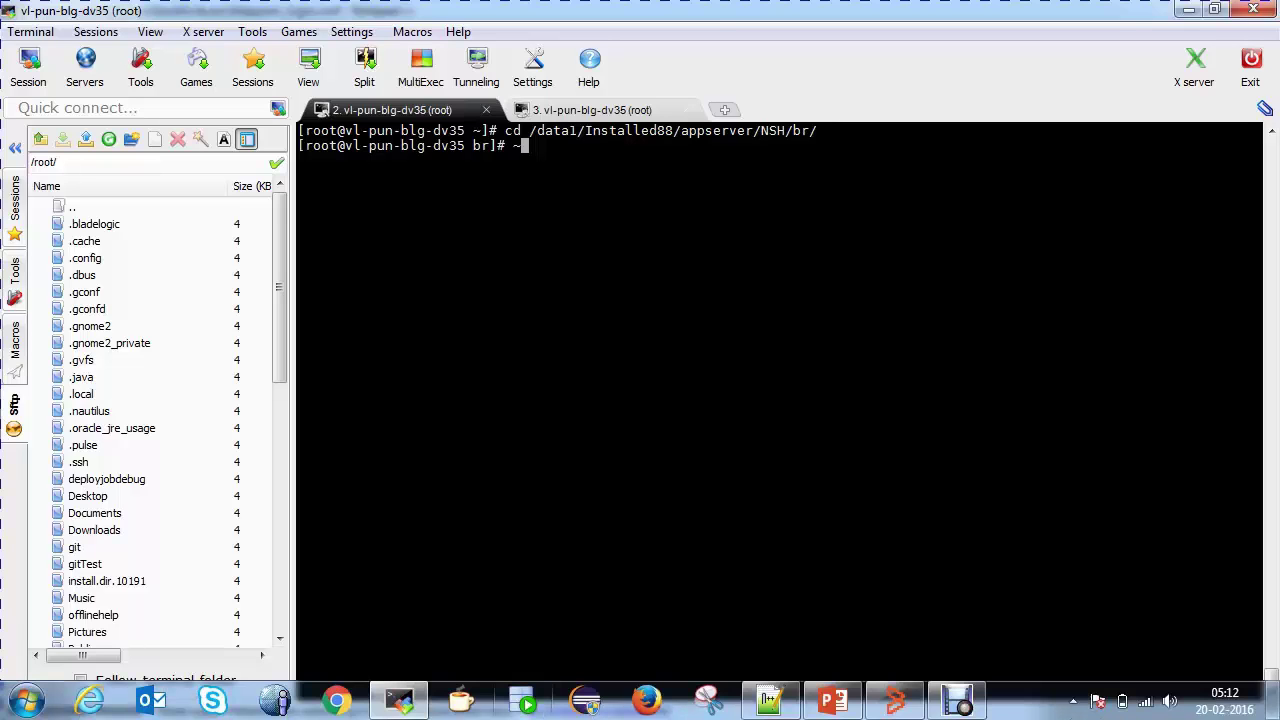
{"action": "key", "text": "BackSpace"}
{"action": "type", "text": "ls "}
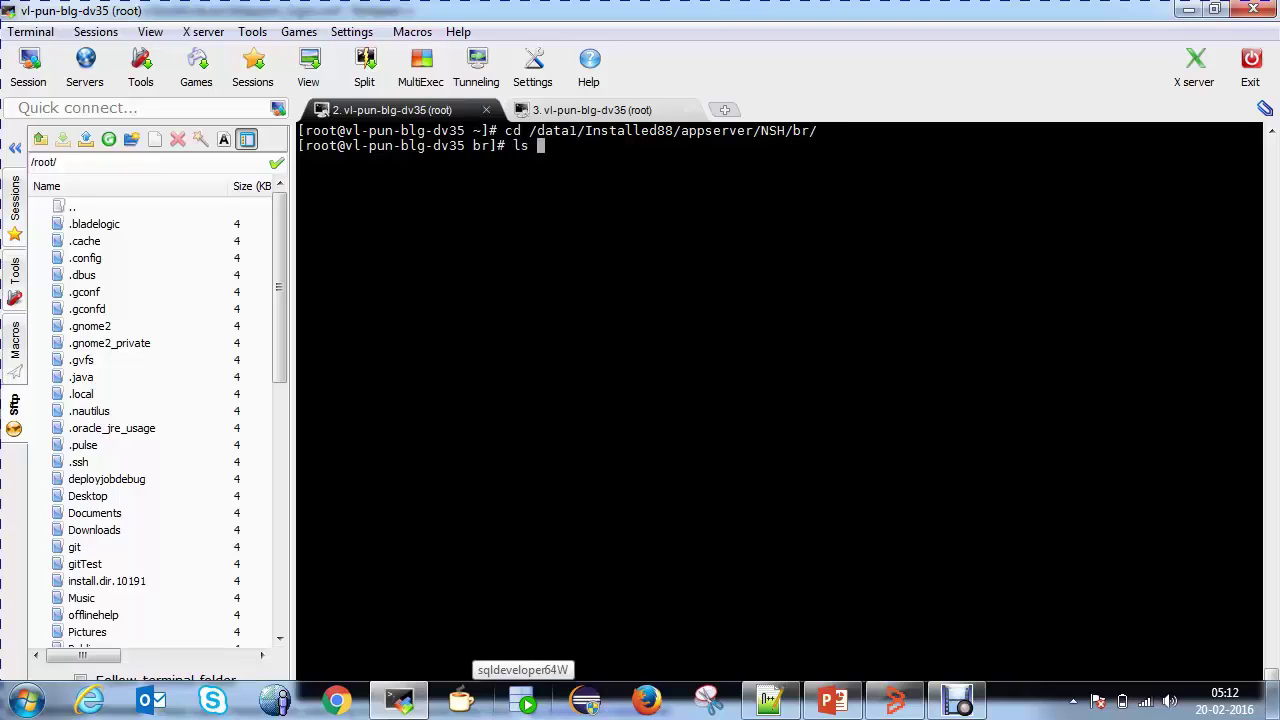
{"action": "type", "text": "blappser"}
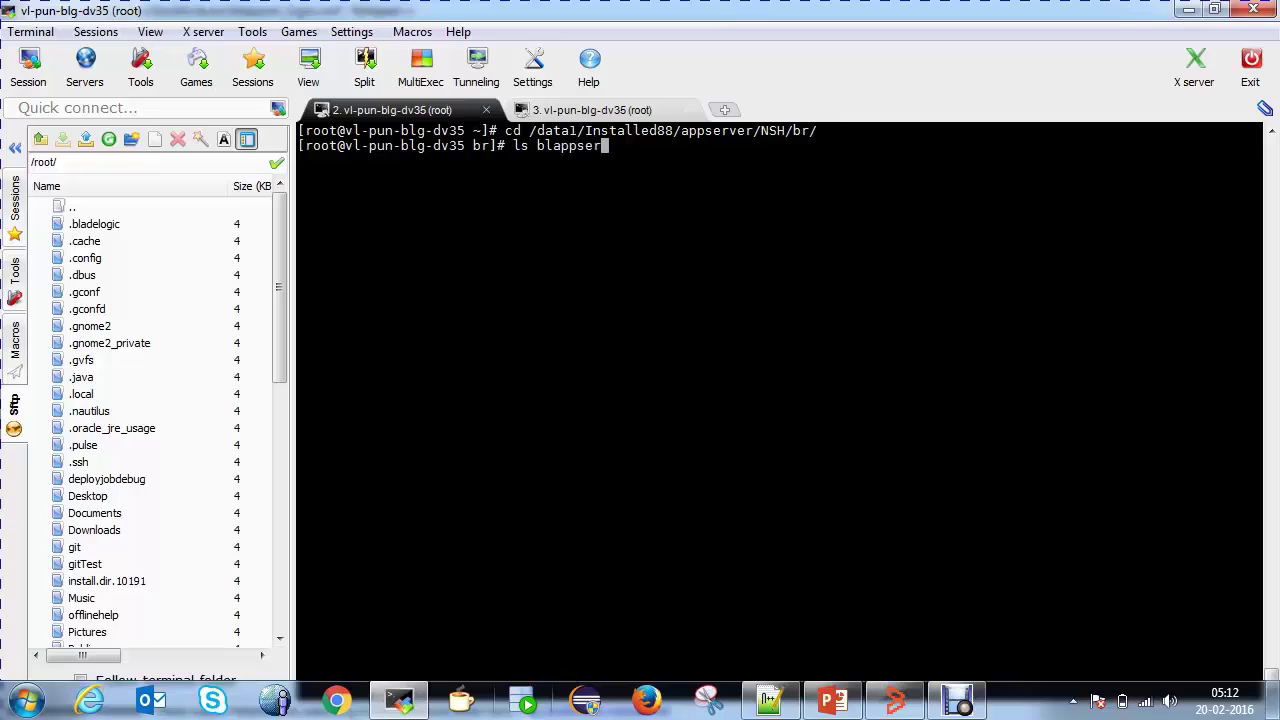
{"action": "type", "text": "v*"}
{"action": "key", "text": "Return"}
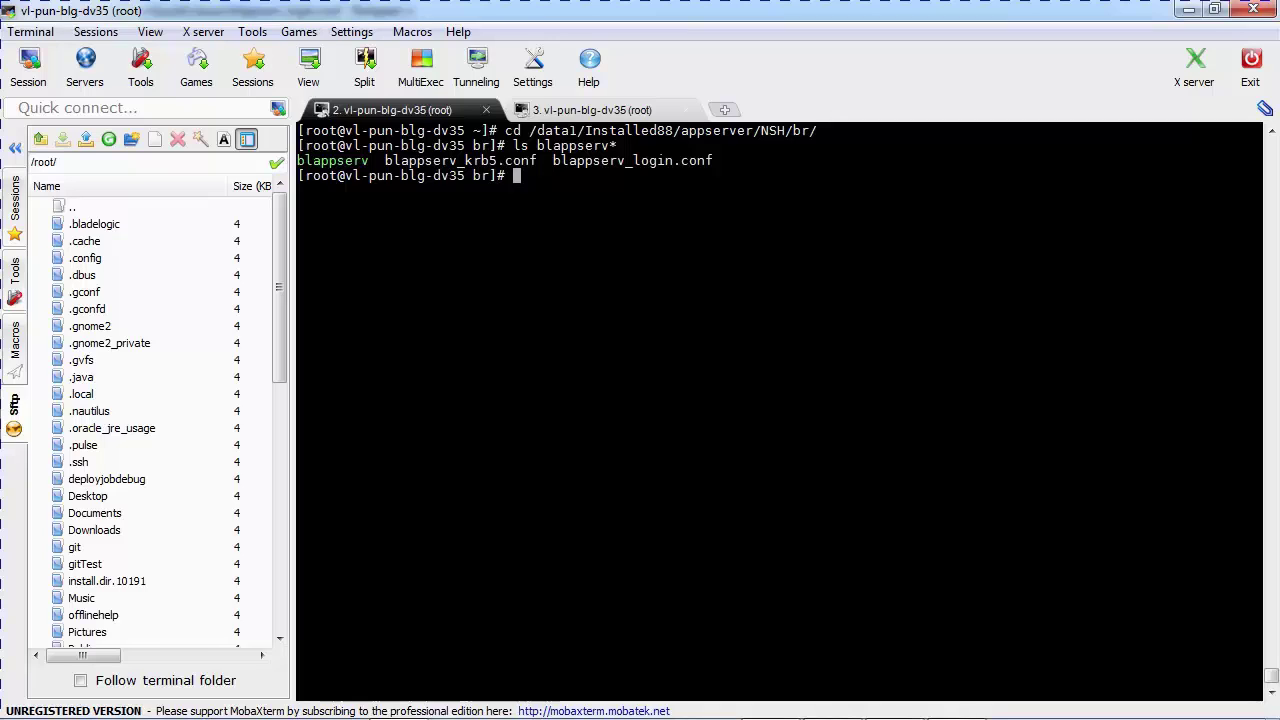
Start nsh and then the blasadmin utility at the default deployment
{"action": "type", "text": "nsh"}
{"action": "key", "text": "Return"}
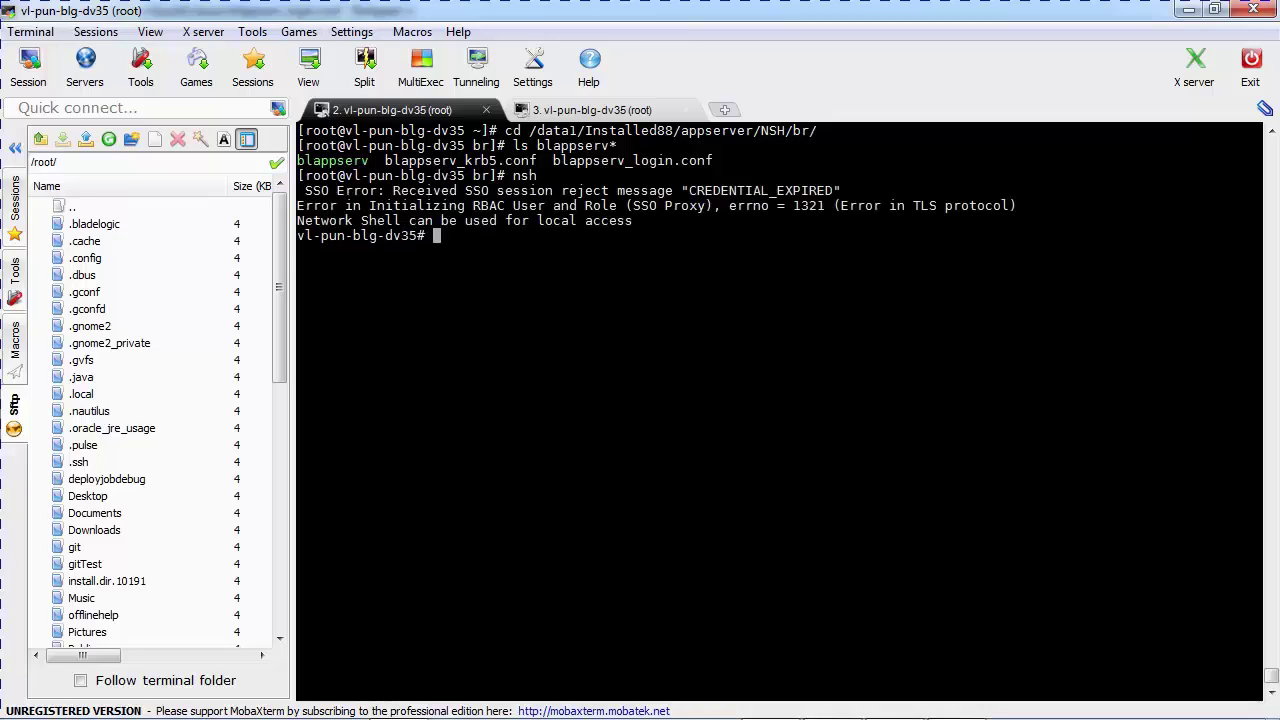
{"action": "type", "text": "blasadmin"}
{"action": "key", "text": "Return"}
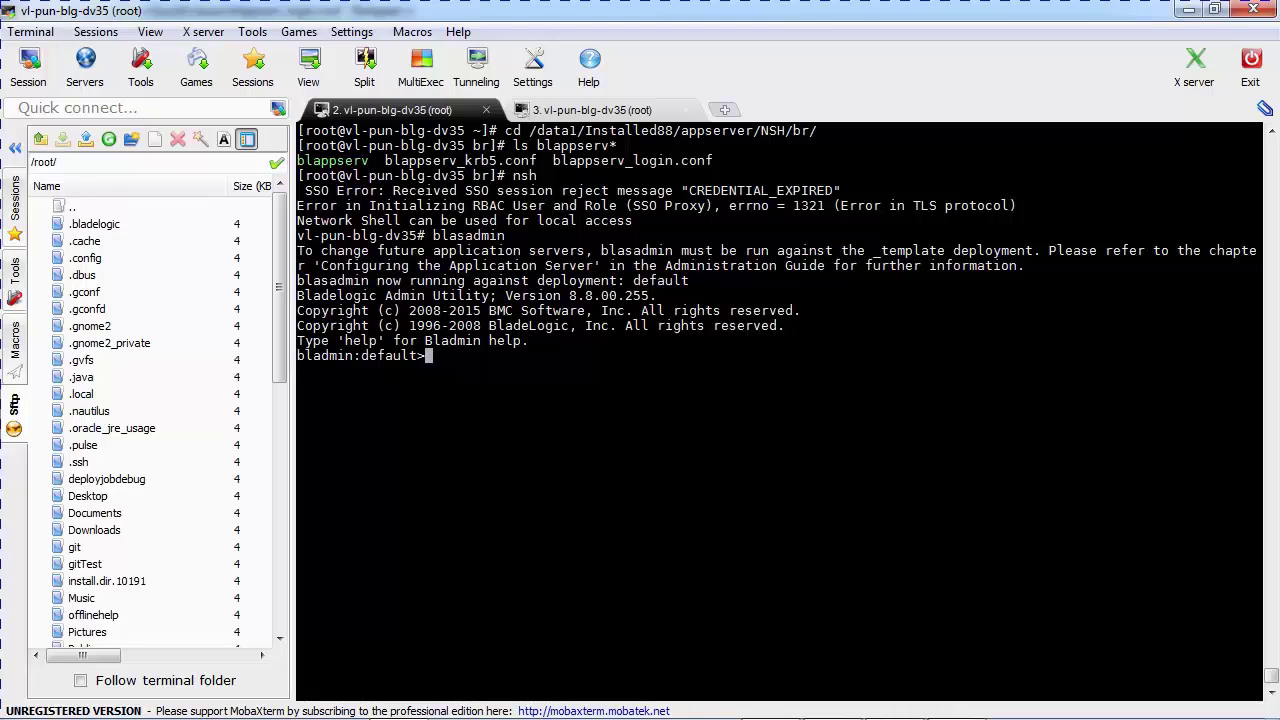
{"action": "key", "text": "alt+Tab"}
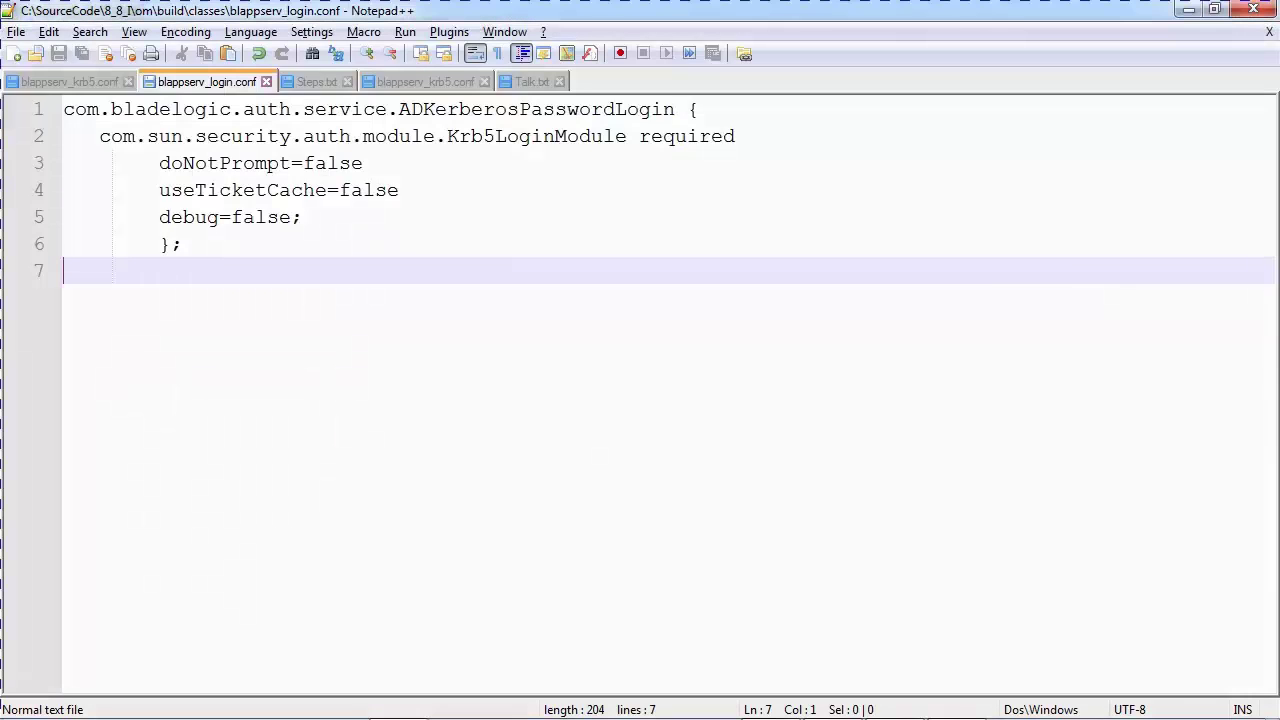
Paste and run the Steps.txt command setting isDomainAuthEnabled to true in blasadmin
{"action": "key", "text": "ctrl+Tab"}
{"action": "left_click", "coordinate": [87, 109]}
{"action": "key", "text": "Home"}
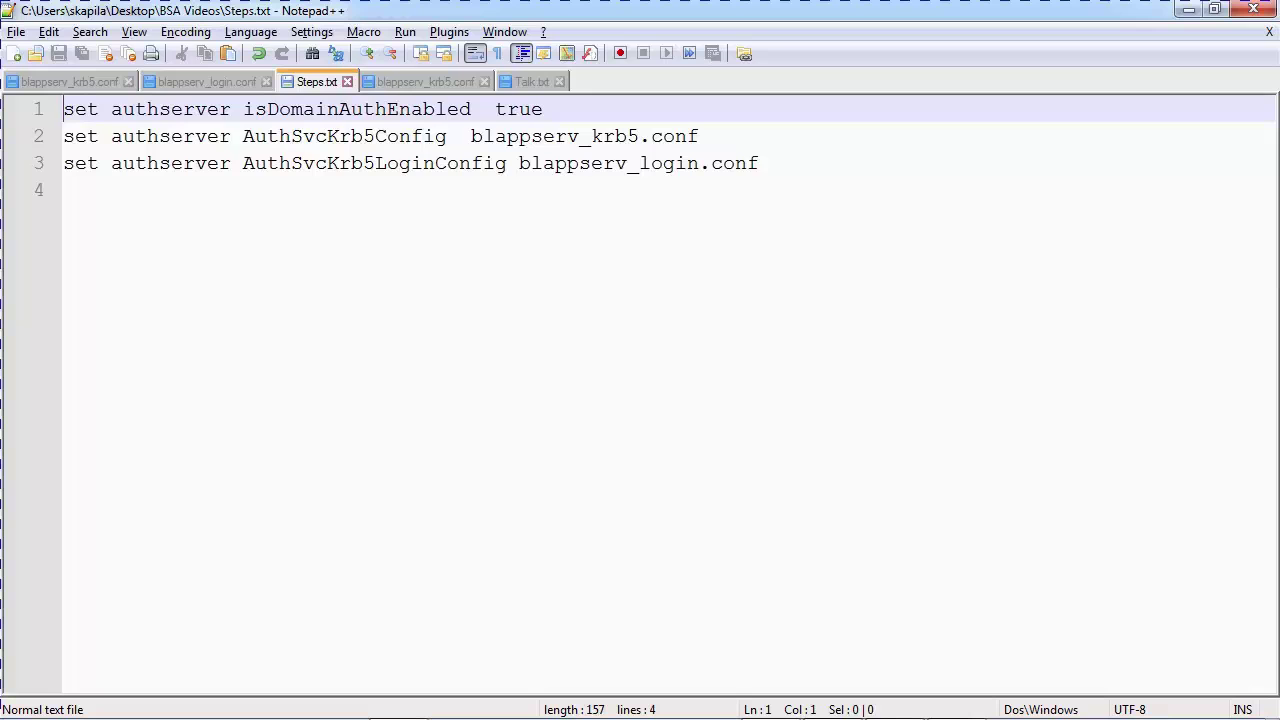
{"action": "key", "text": "shift+End"}
{"action": "key", "text": "ctrl+c"}
{"action": "key", "text": "alt+Tab"}
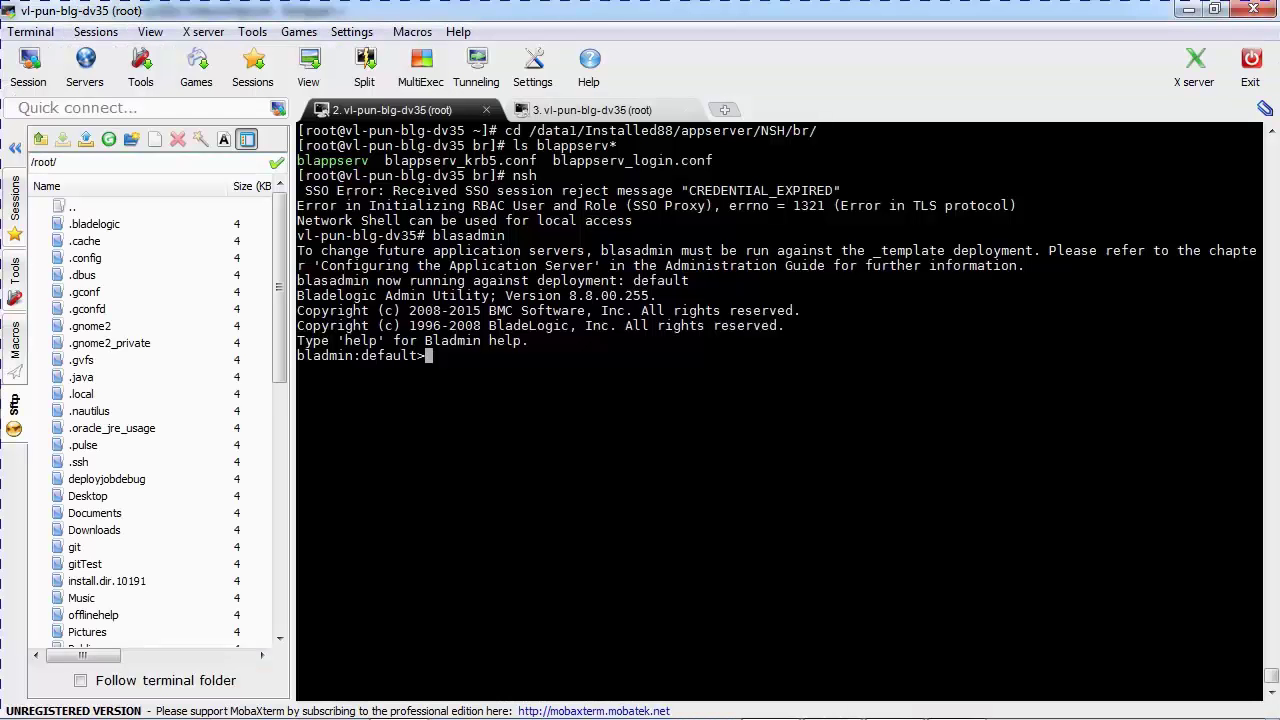
{"action": "right_click", "coordinate": [566, 136]}
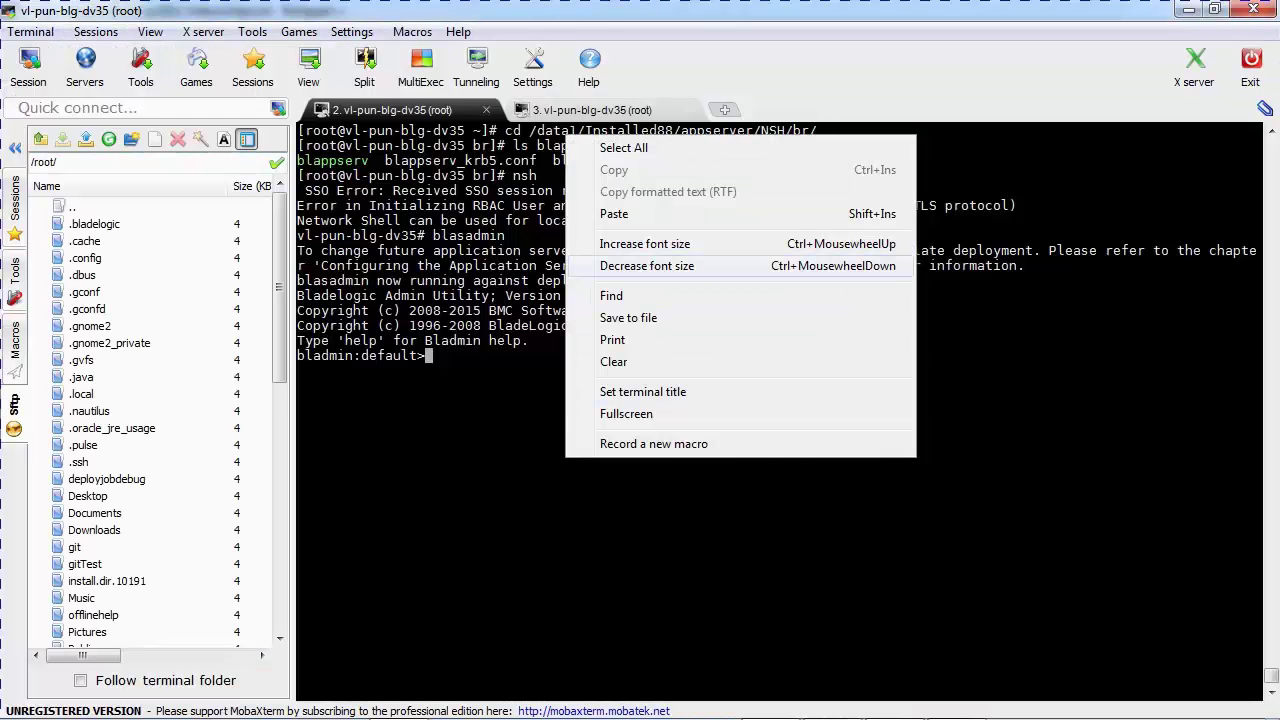
{"action": "left_click", "coordinate": [614, 213]}
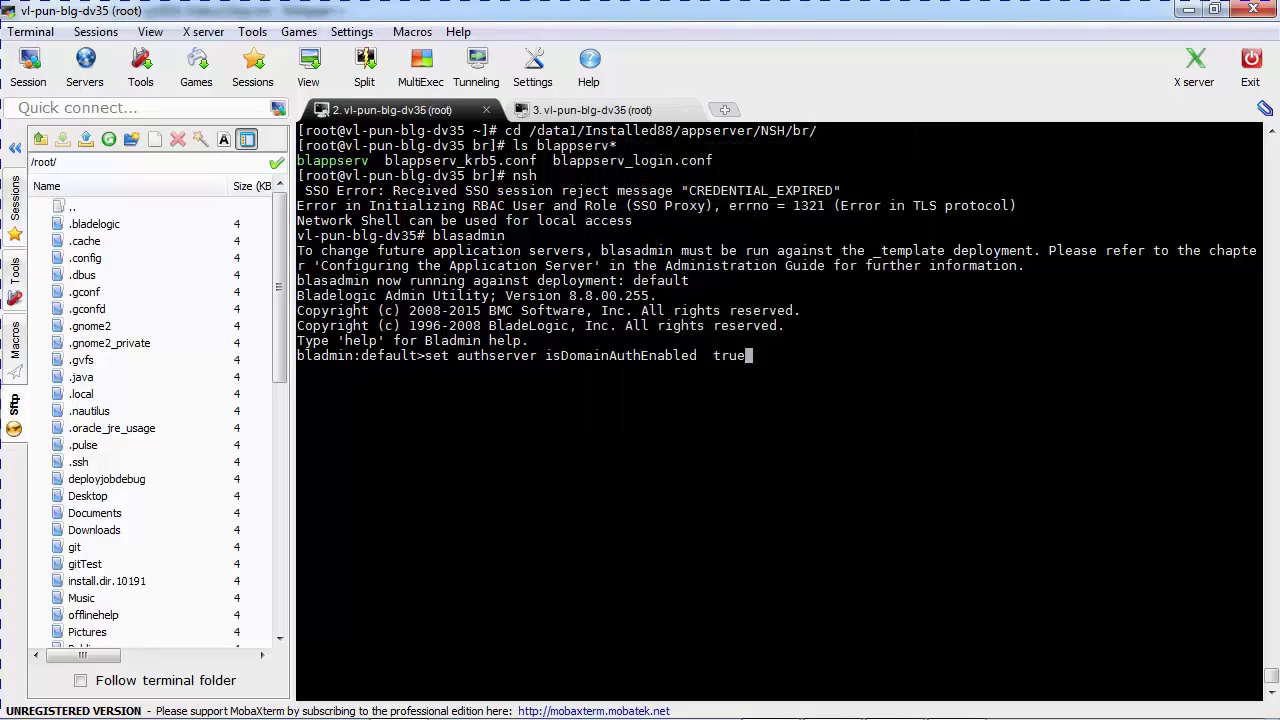
{"action": "key", "text": "Return"}
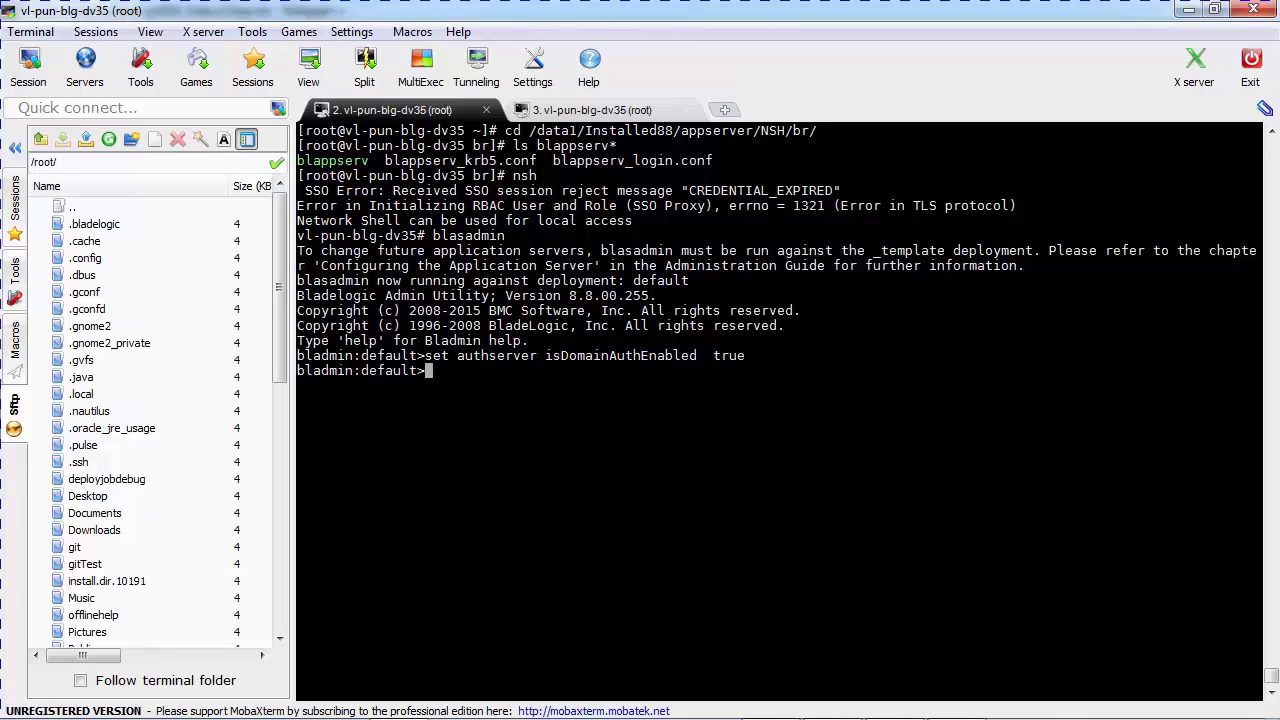
Paste and run the command pointing the authserver at blappserv_krb5.conf
{"action": "key", "text": "alt+Tab"}
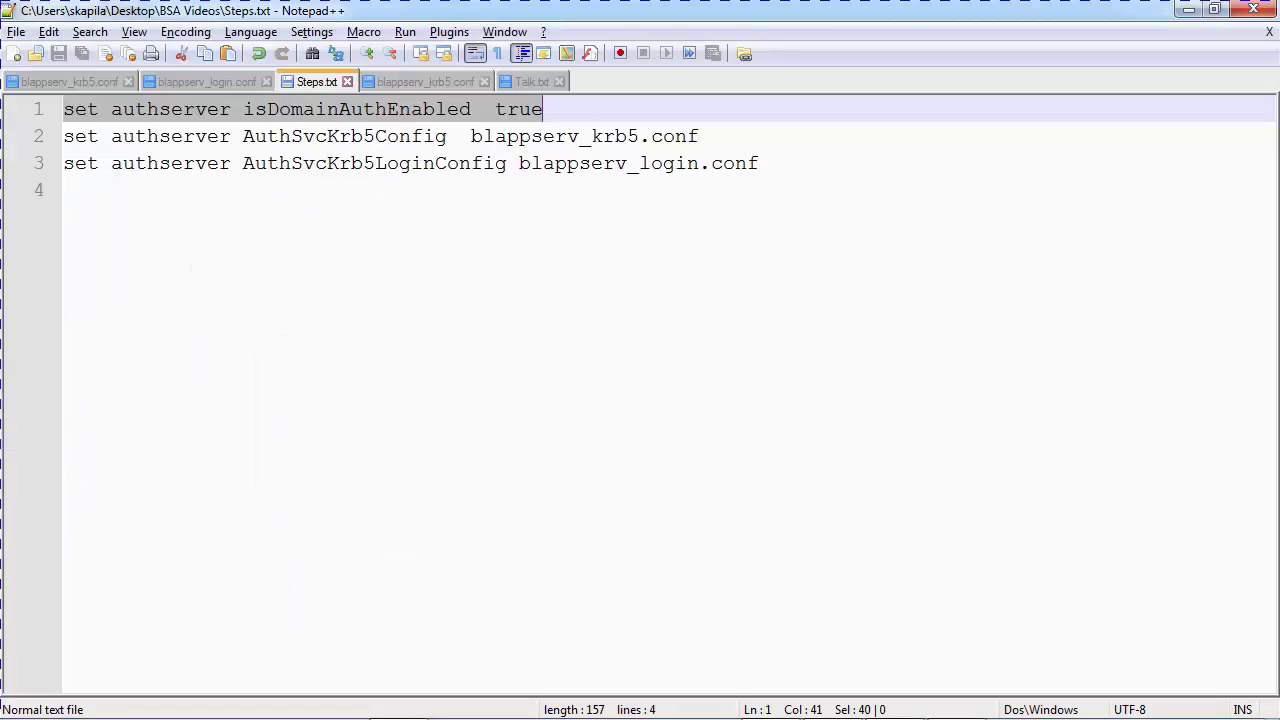
{"action": "left_click", "coordinate": [64, 136]}
{"action": "key", "text": "shift+End"}
{"action": "key", "text": "ctrl+c"}
{"action": "key", "text": "alt+Tab"}
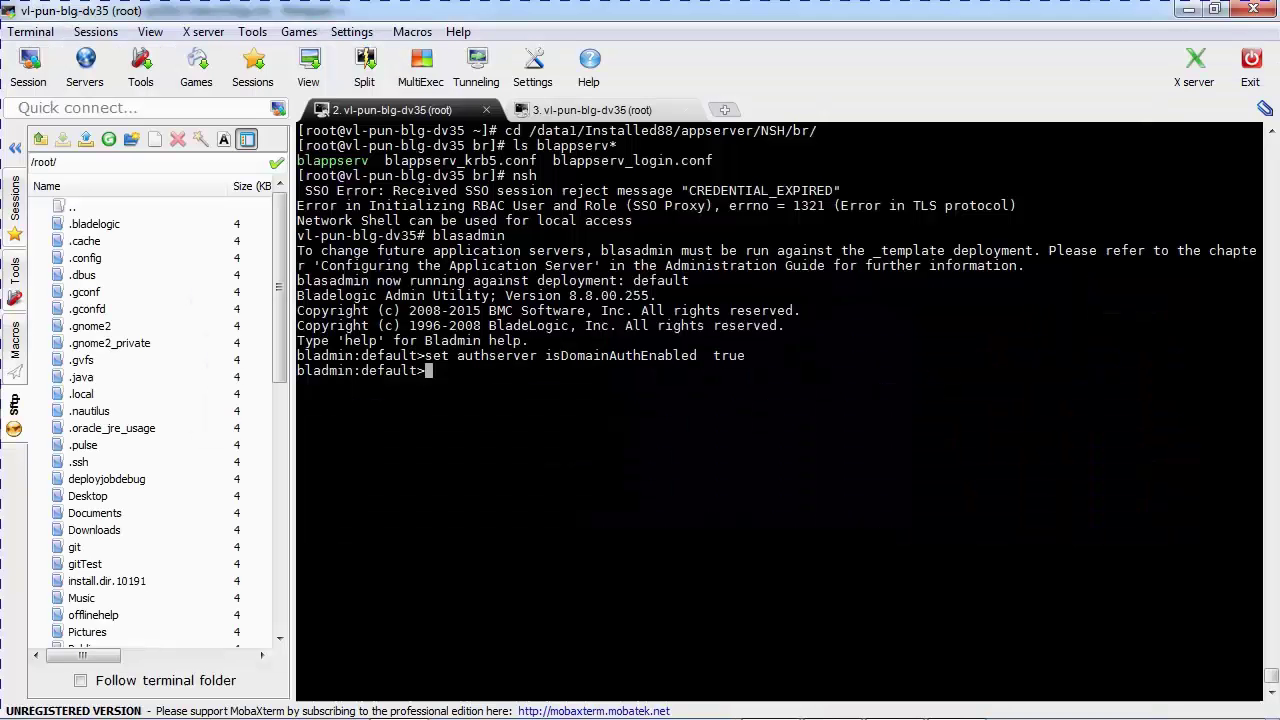
{"action": "right_click", "coordinate": [480, 371]}
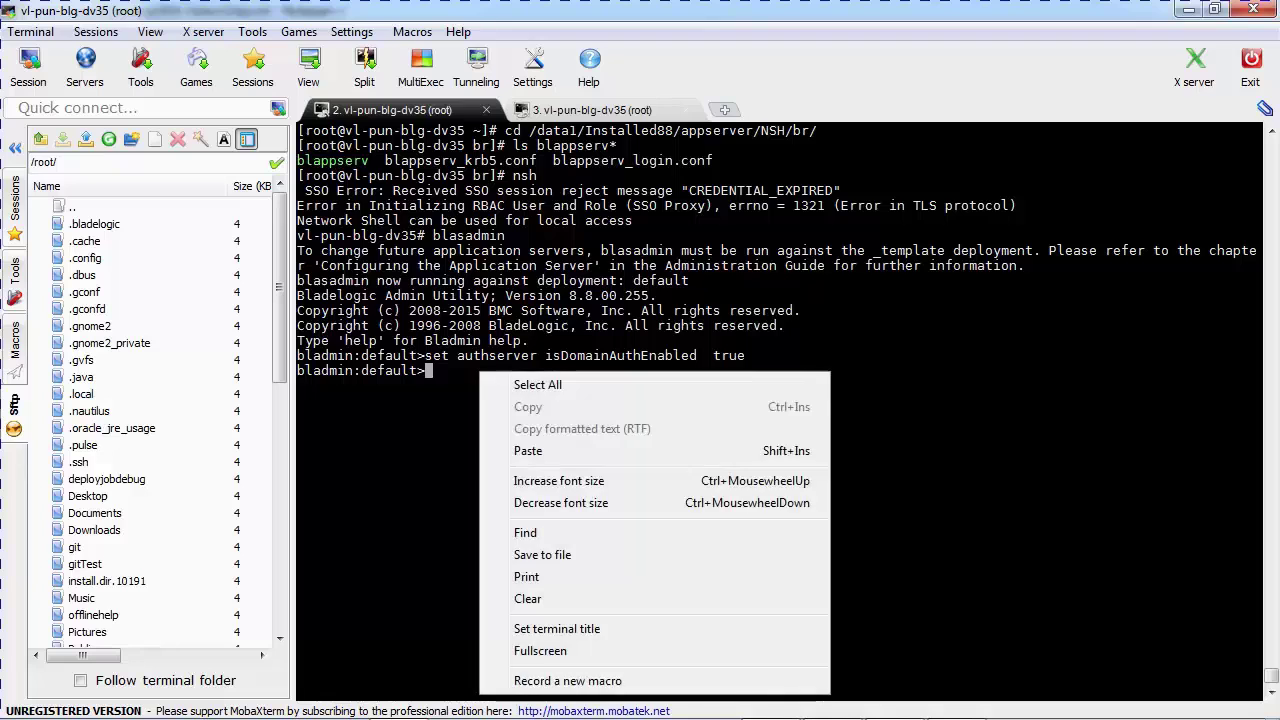
{"action": "left_click", "coordinate": [528, 451]}
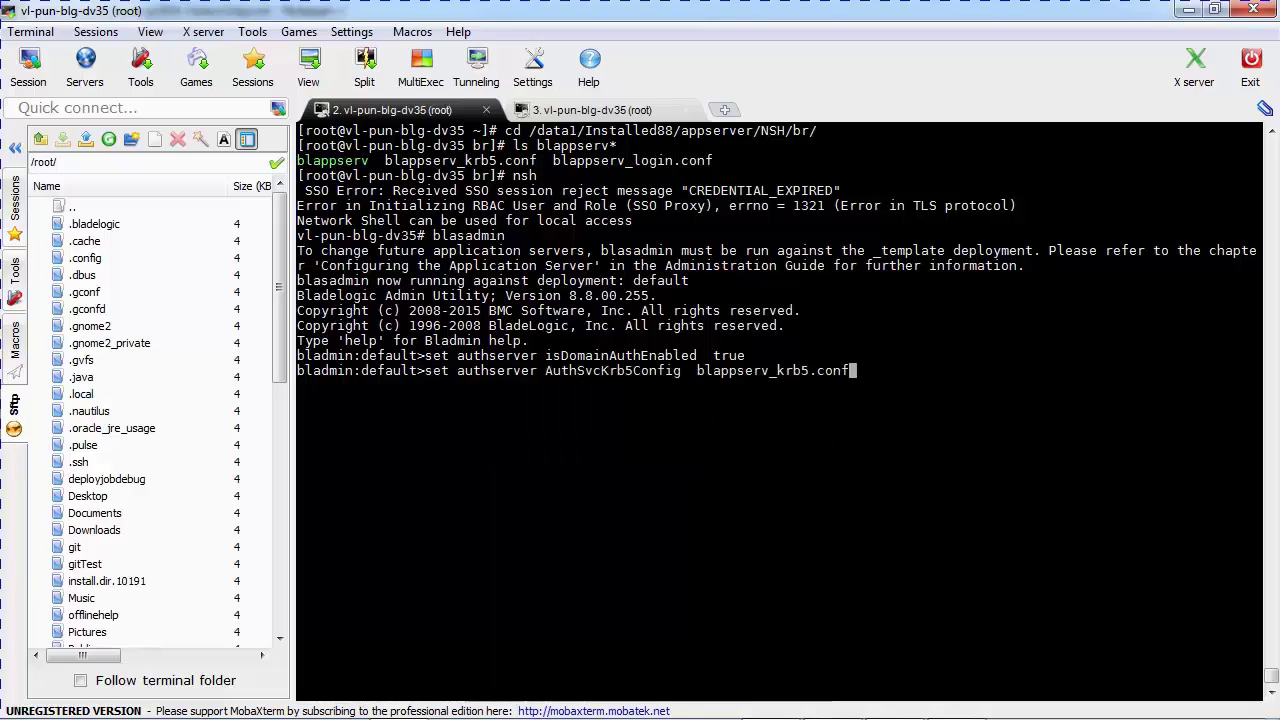
{"action": "key", "text": "Return"}
Paste and run the command pointing the authserver at blappserv_login.conf
{"action": "key", "text": "alt+Tab"}
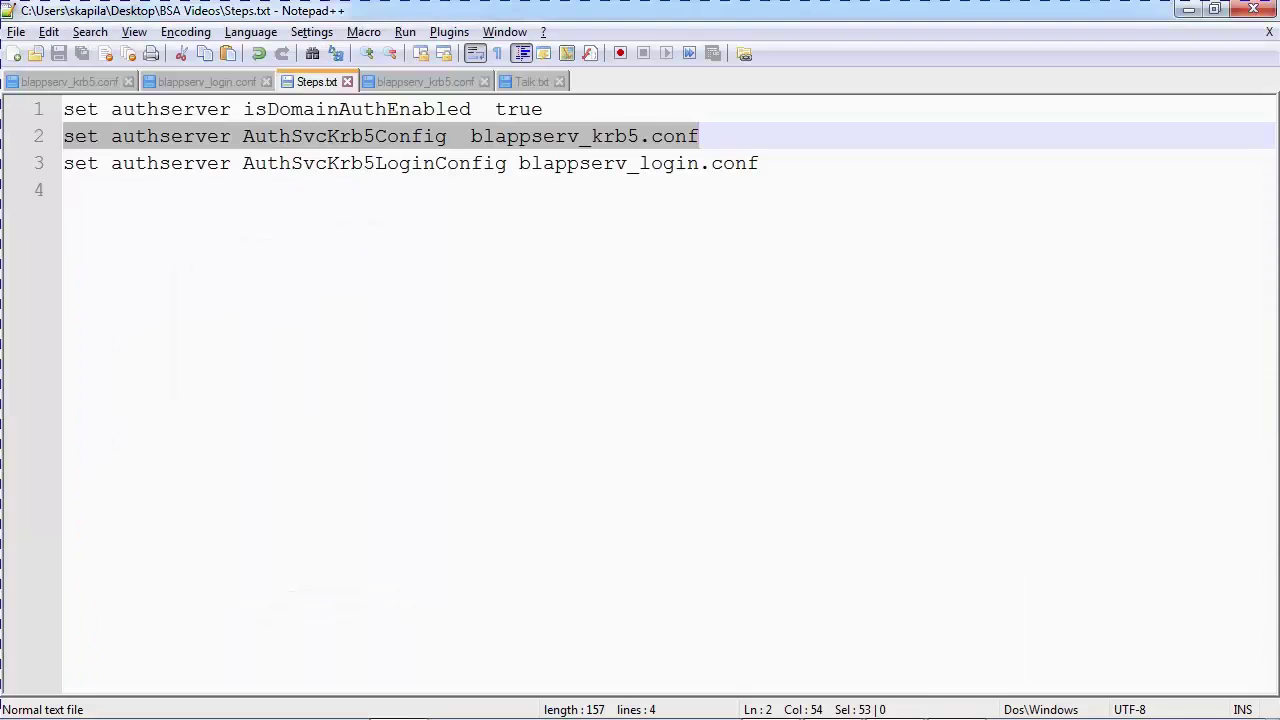
{"action": "left_click", "coordinate": [64, 163]}
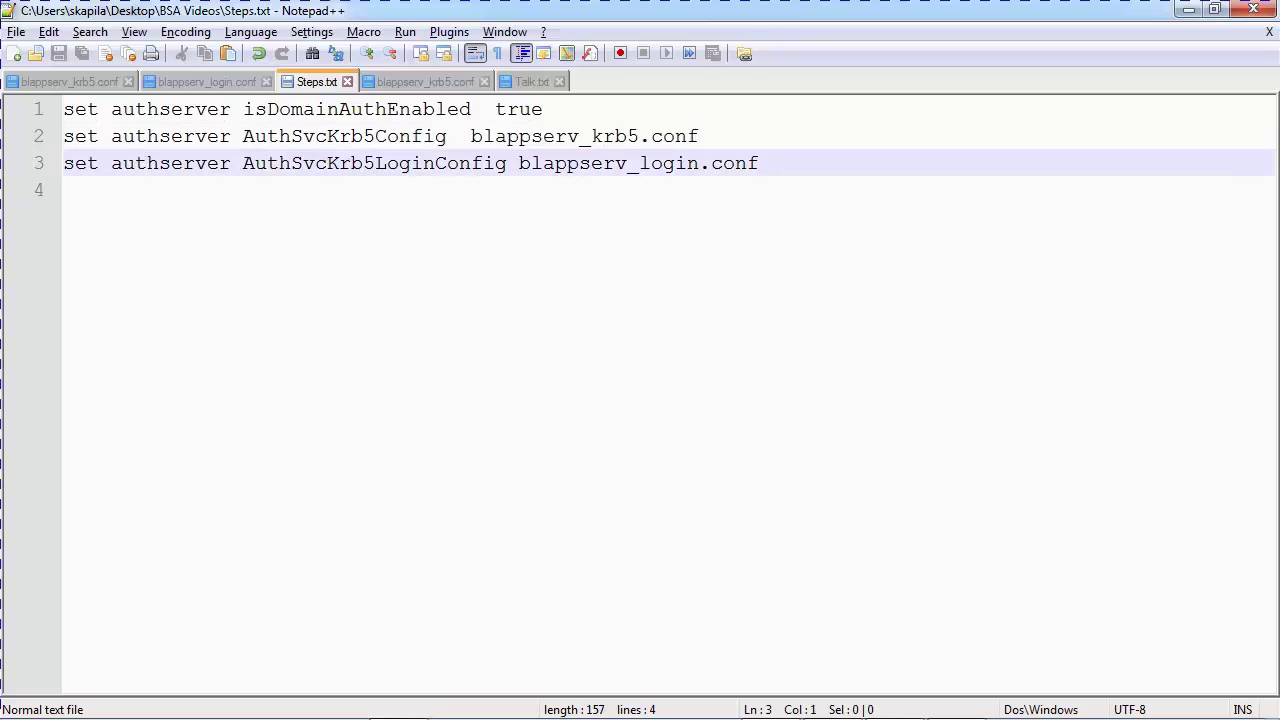
{"action": "key", "text": "shift+End"}
{"action": "key", "text": "alt+Tab"}
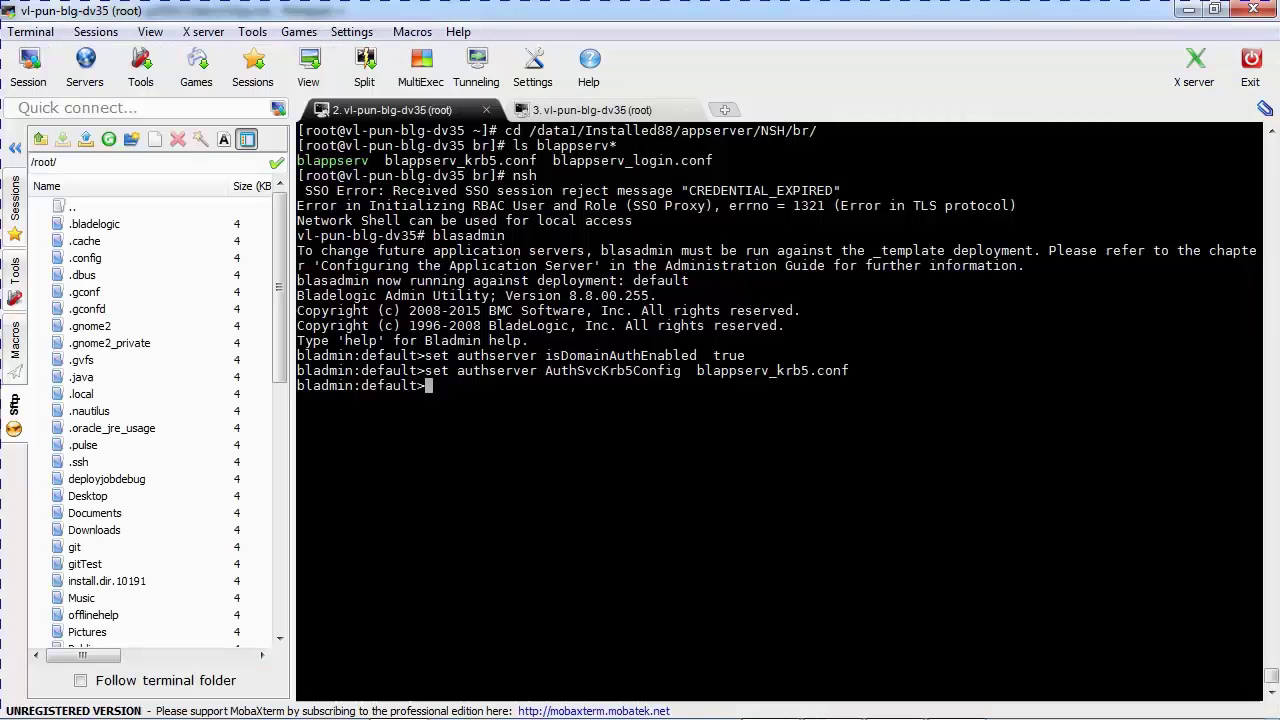
{"action": "right_click", "coordinate": [485, 77]}
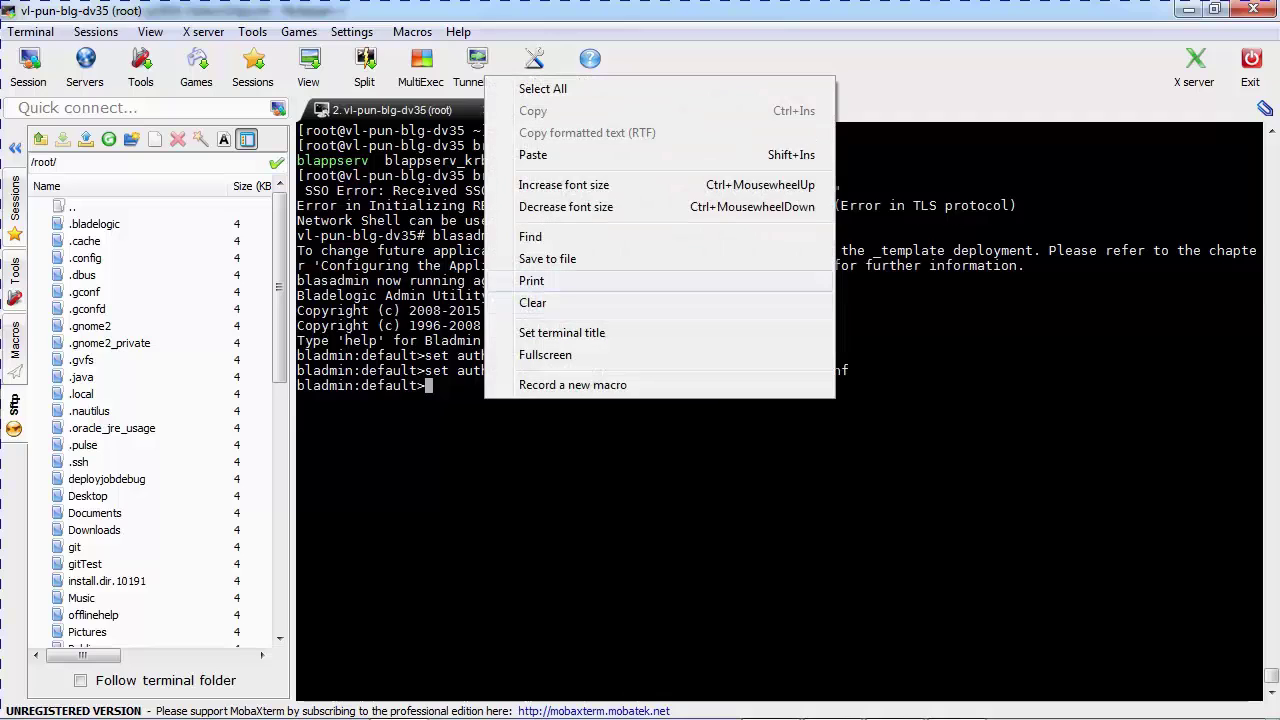
{"action": "left_click", "coordinate": [533, 155]}
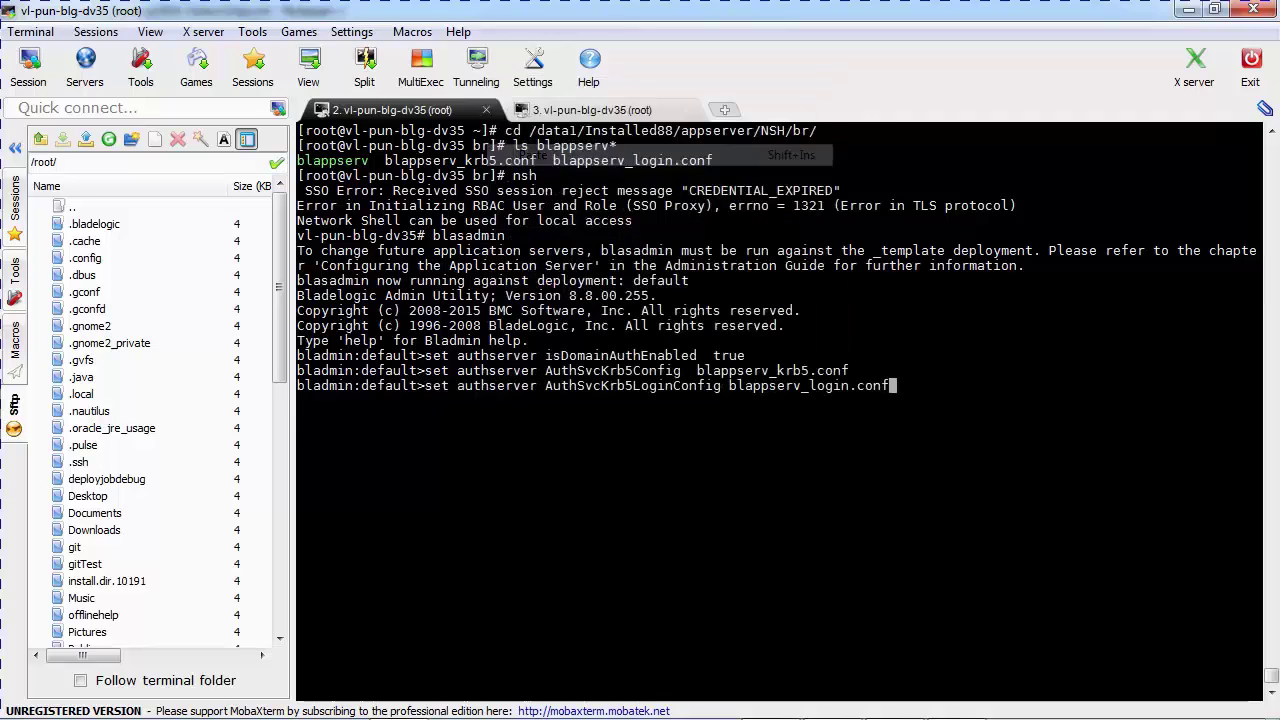
{"action": "key", "text": "Return"}
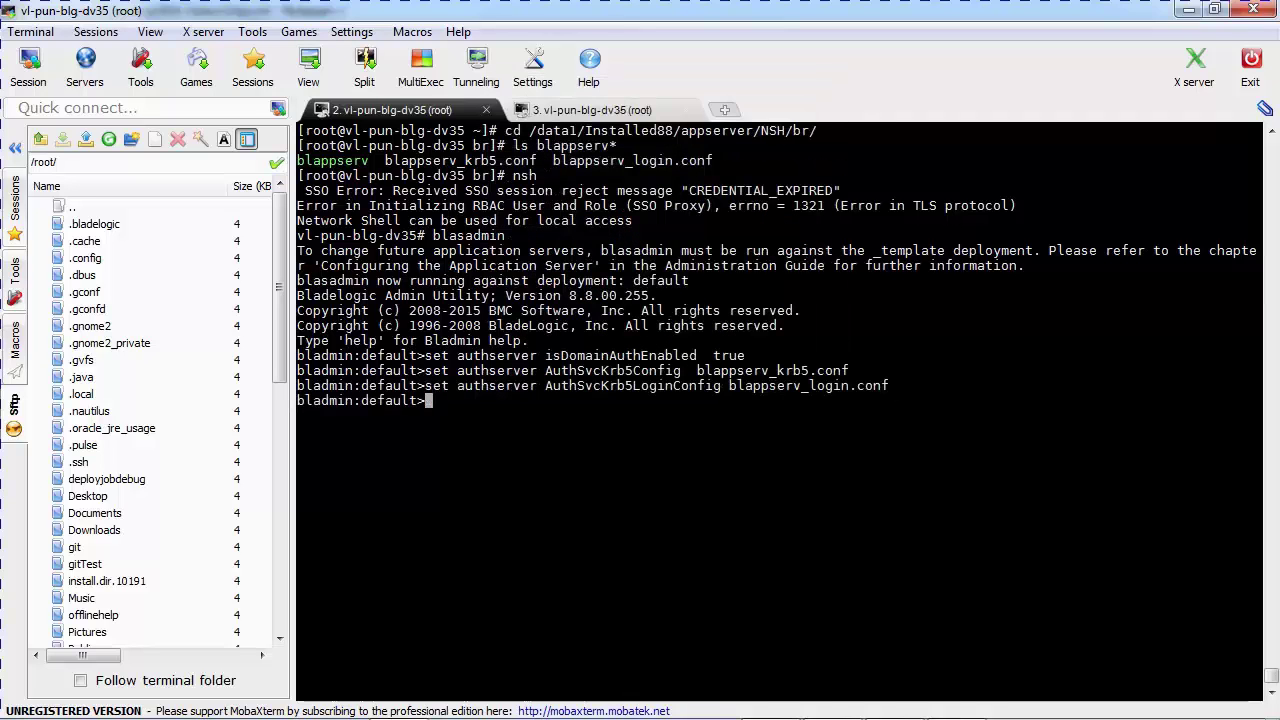
Exit blasadmin and the network shell back to the root shell
{"action": "type", "text": "exit"}
{"action": "key", "text": "Return"}
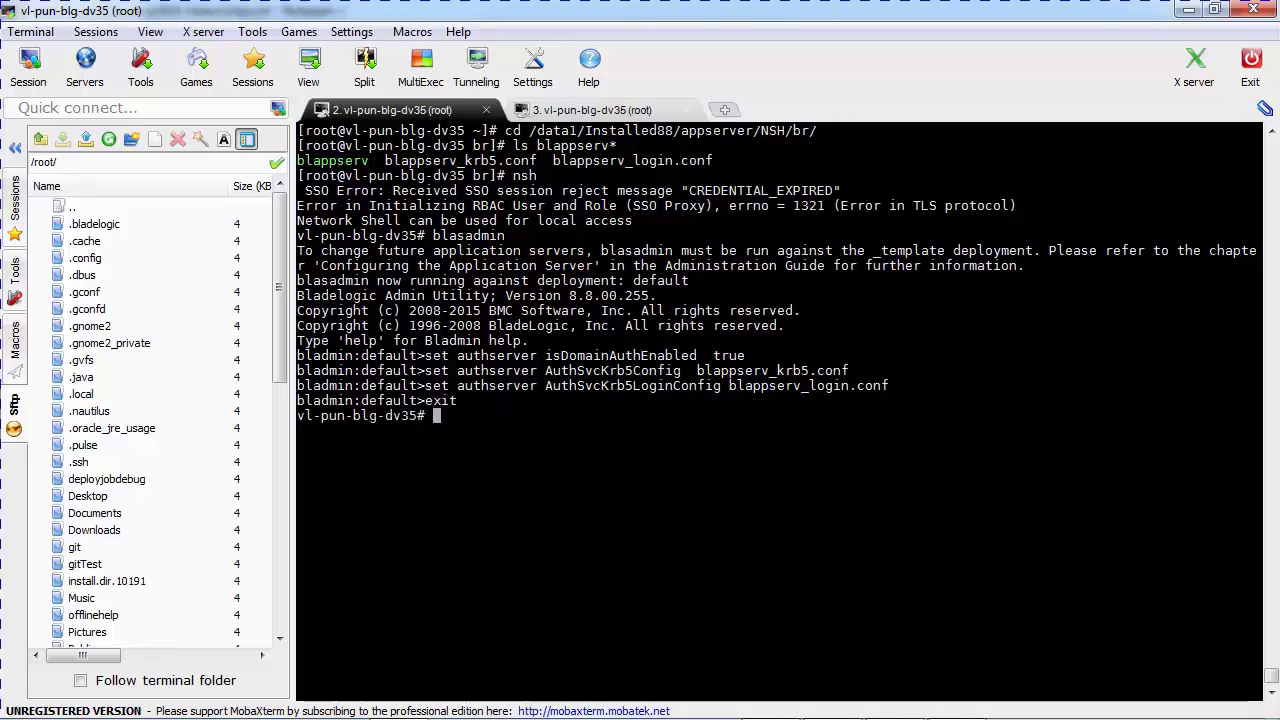
{"action": "type", "text": "exit"}
{"action": "key", "text": "Return"}
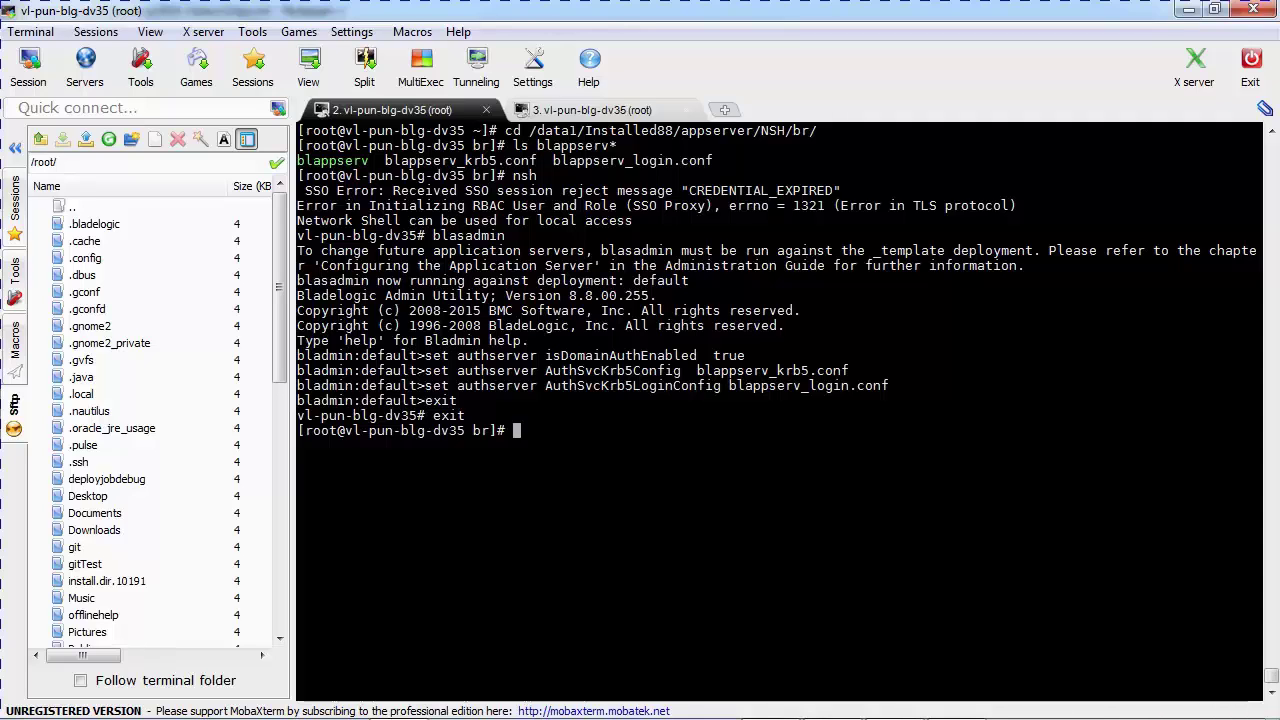
{"action": "type", "text": "/"}
{"action": "type", "text": "et"}
{"action": "type", "text": "c/m"}
{"action": "key", "text": "BackSpace"}
{"action": "key", "text": "BackSpace"}
Enter the command /etc/init.d/blappserv restart at the root prompt
{"action": "type", "text": "/init.d/"}
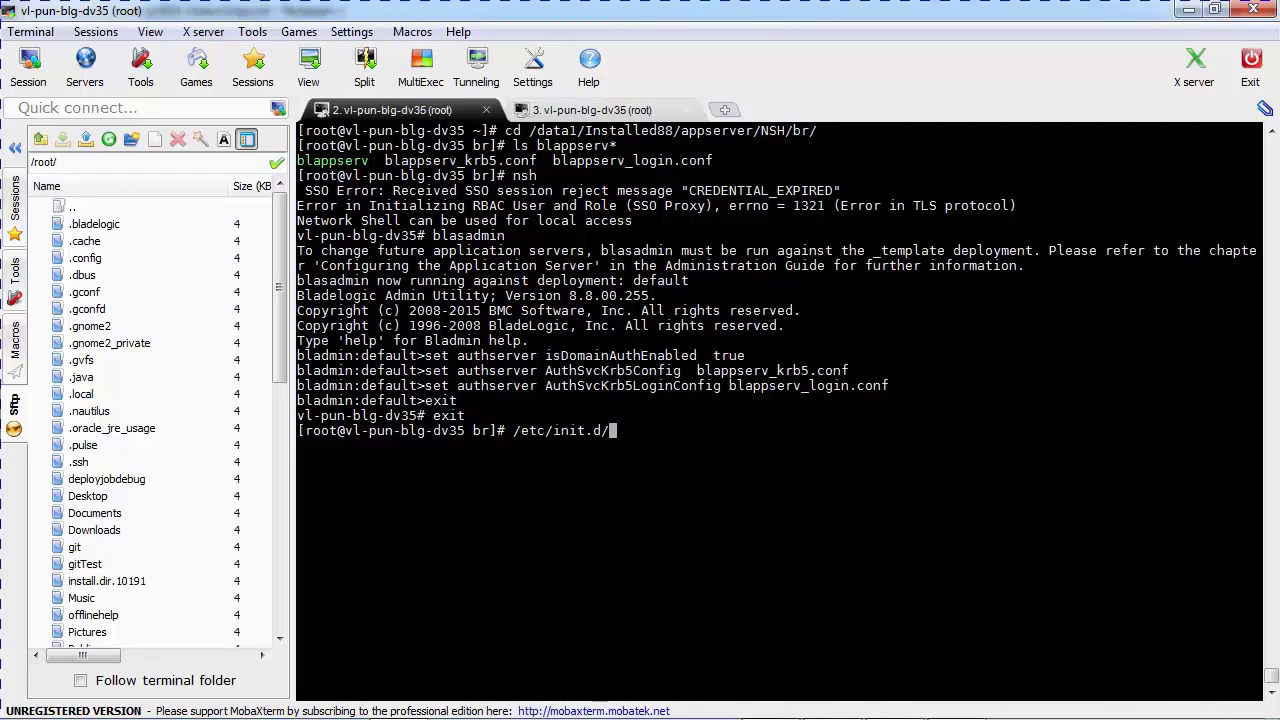
{"action": "type", "text": "blps"}
{"action": "key", "text": "BackSpace"}
{"action": "key", "text": "BackSpace"}
{"action": "type", "text": "appserv s"}
{"action": "key", "text": "Tab"}
{"action": "type", "text": "s"}
{"action": "key", "text": "BackSpace"}
{"action": "type", "text": "restart"}
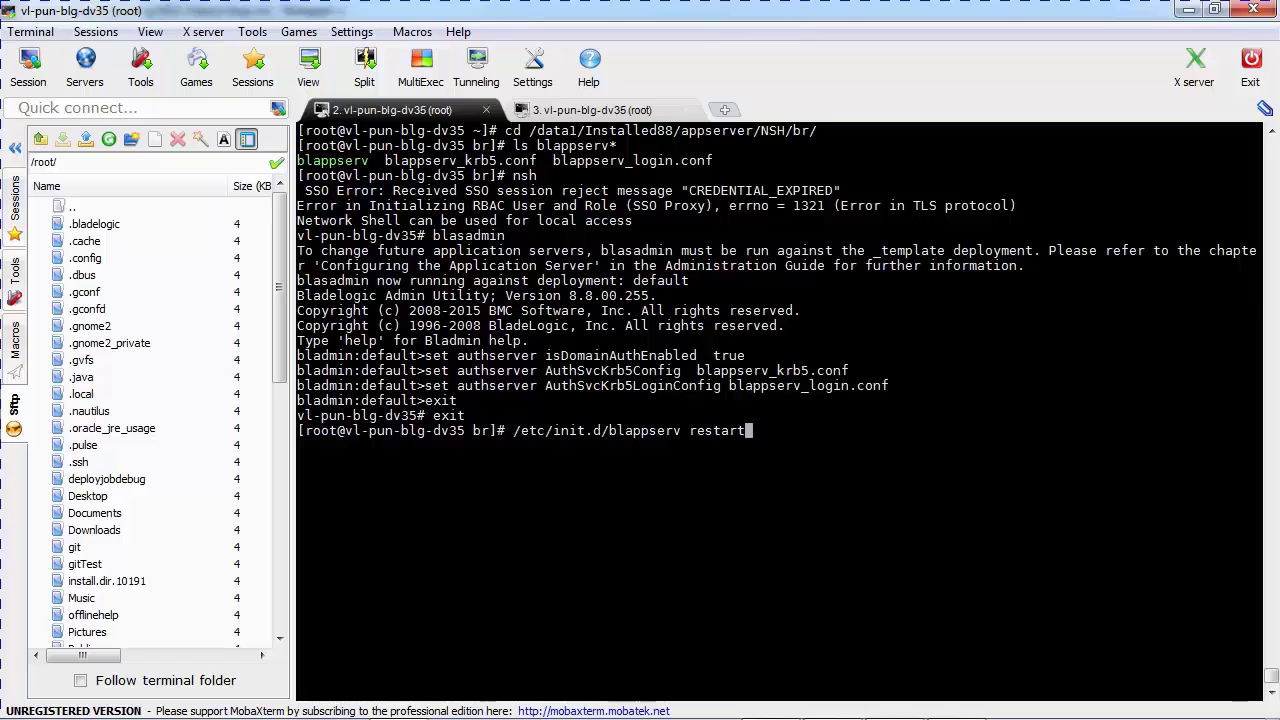
{"action": "key", "text": "alt+Tab"}
{"action": "key", "text": "alt+Tab"}
{"action": "key", "text": "alt+Tab"}
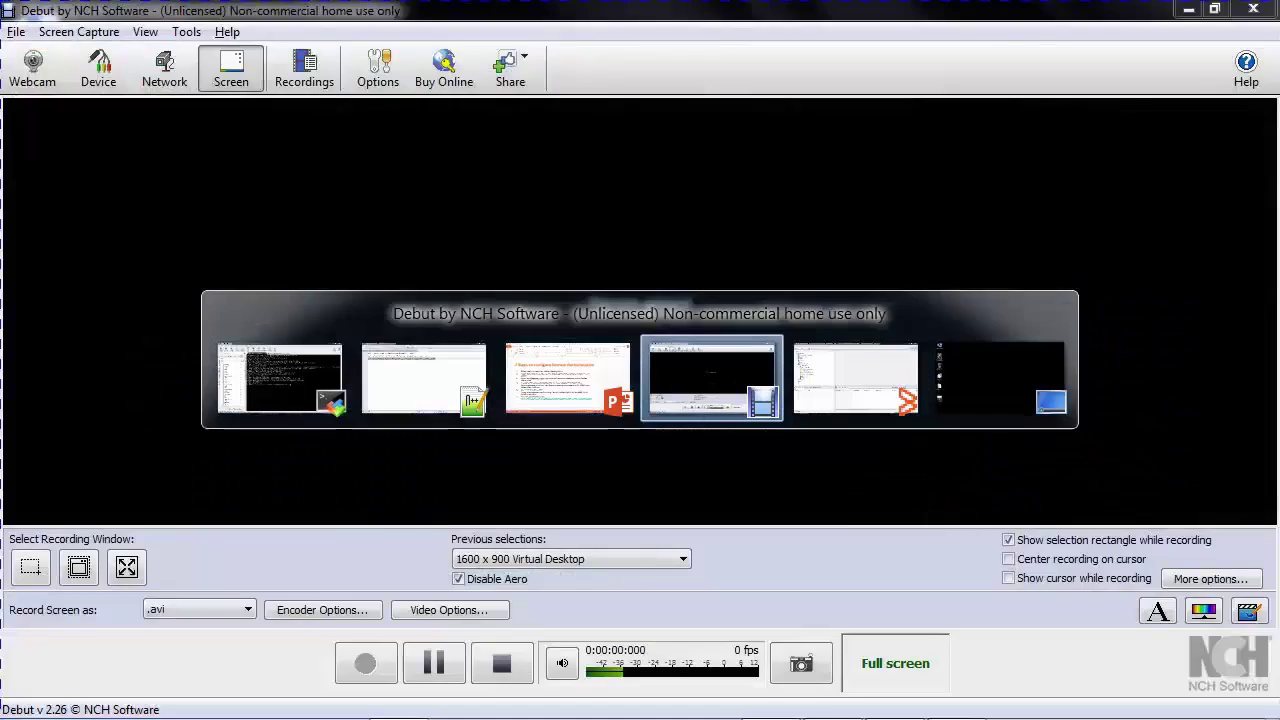
Log back in to the BladeLogic console with the password and expand RBAC Manager
{"action": "key", "text": "alt+Tab"}
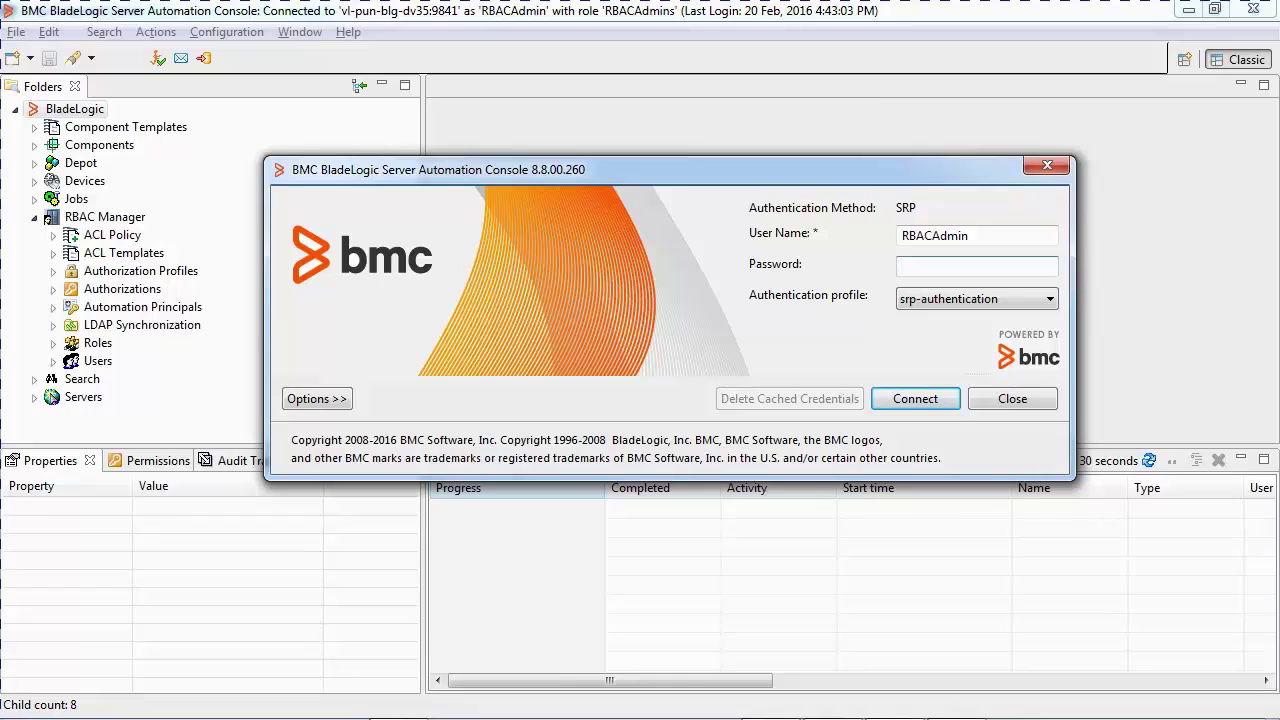
{"action": "type", "text": "*******"}
{"action": "key", "text": "Return"}
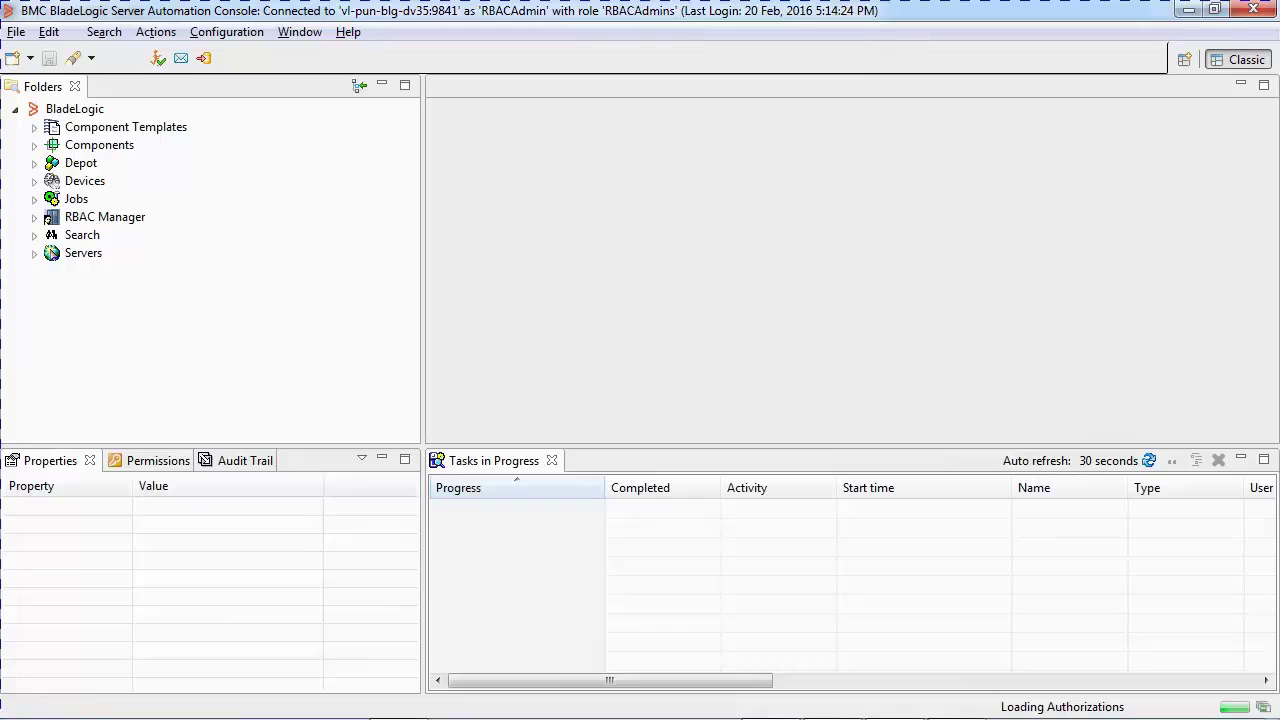
{"action": "double_click", "coordinate": [105, 217]}
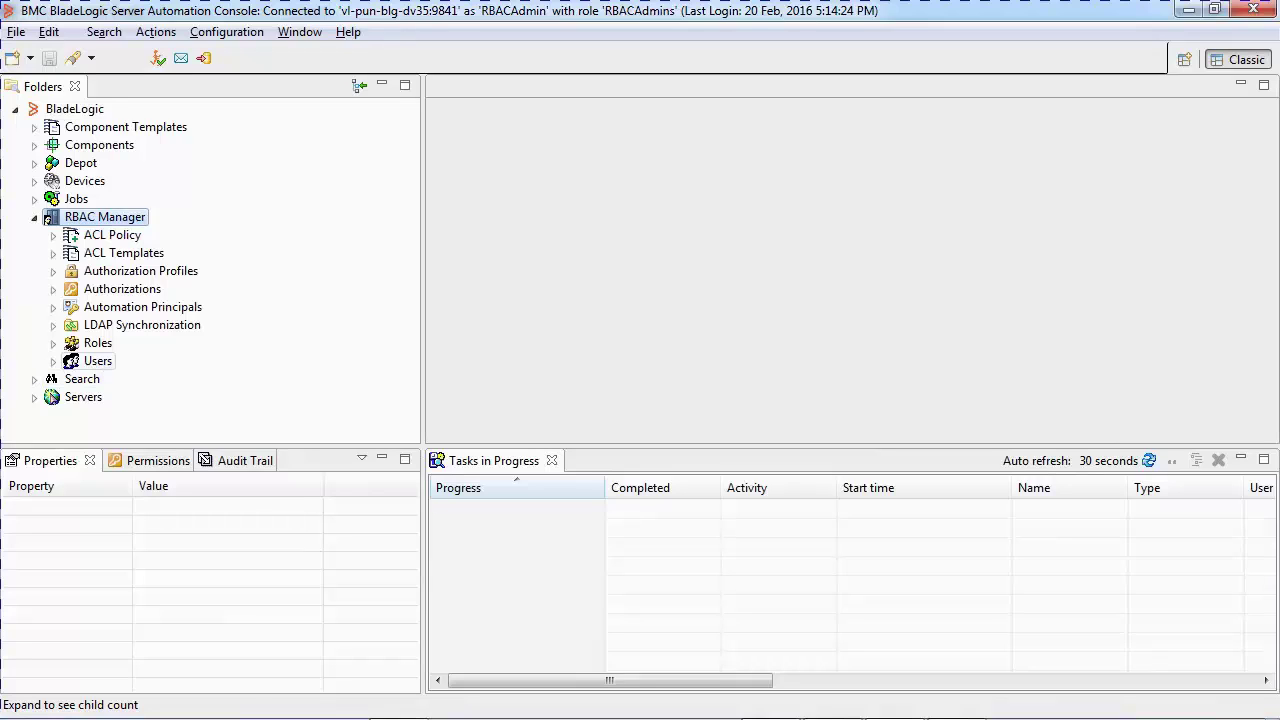
Start a new user under Users named TestUser for the sso.bmc.com domain
{"action": "left_click", "coordinate": [97, 361]}
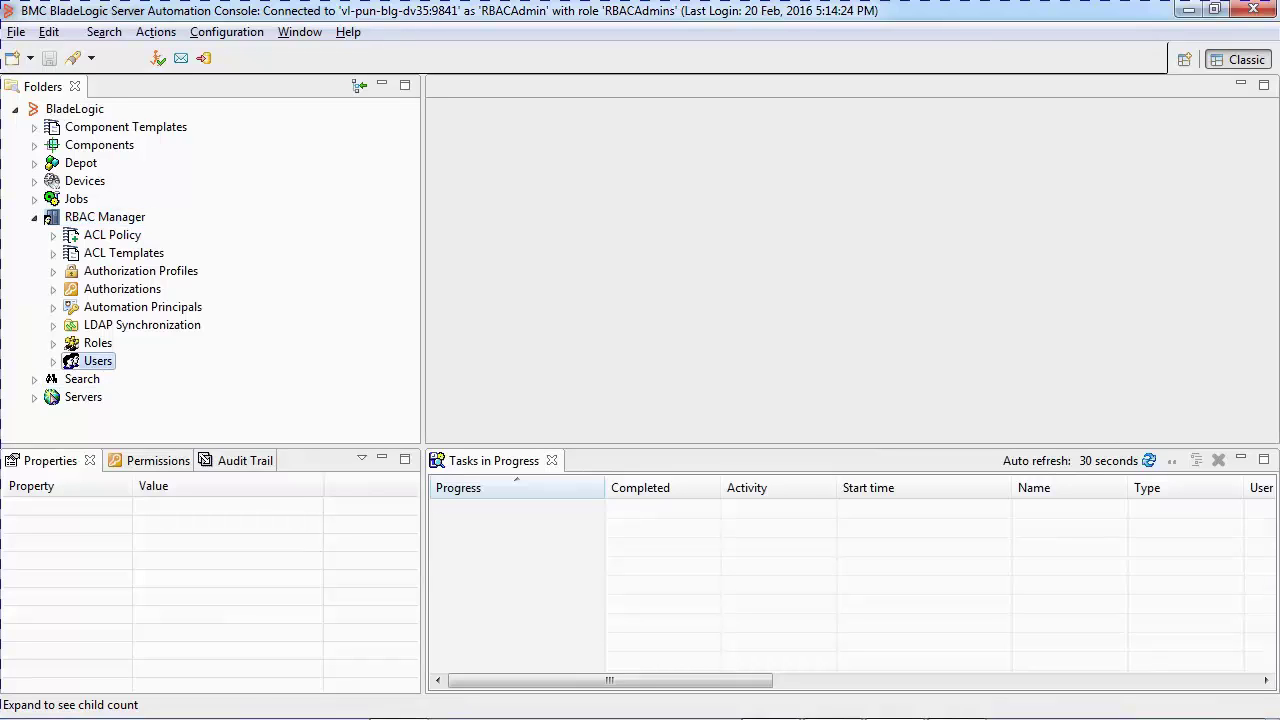
{"action": "double_click", "coordinate": [97, 361]}
{"action": "right_click", "coordinate": [85, 357]}
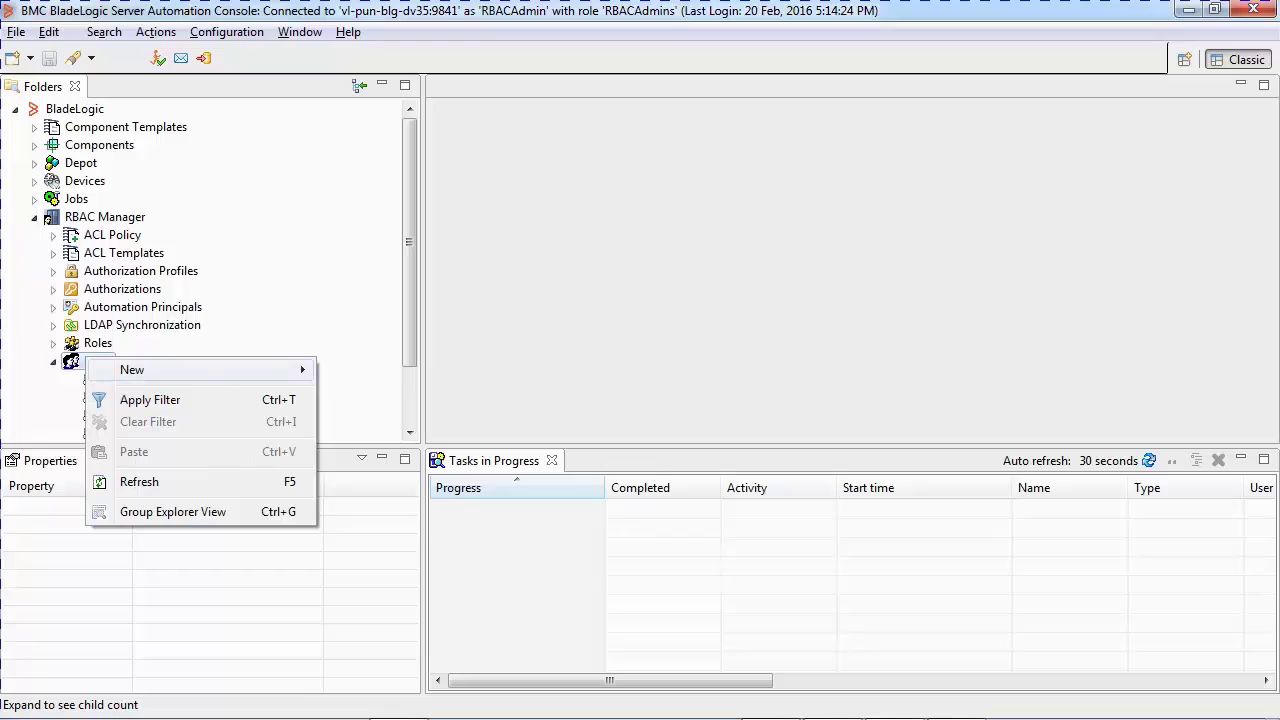
{"action": "mouse_move", "coordinate": [140, 370]}
{"action": "left_click", "coordinate": [357, 370]}
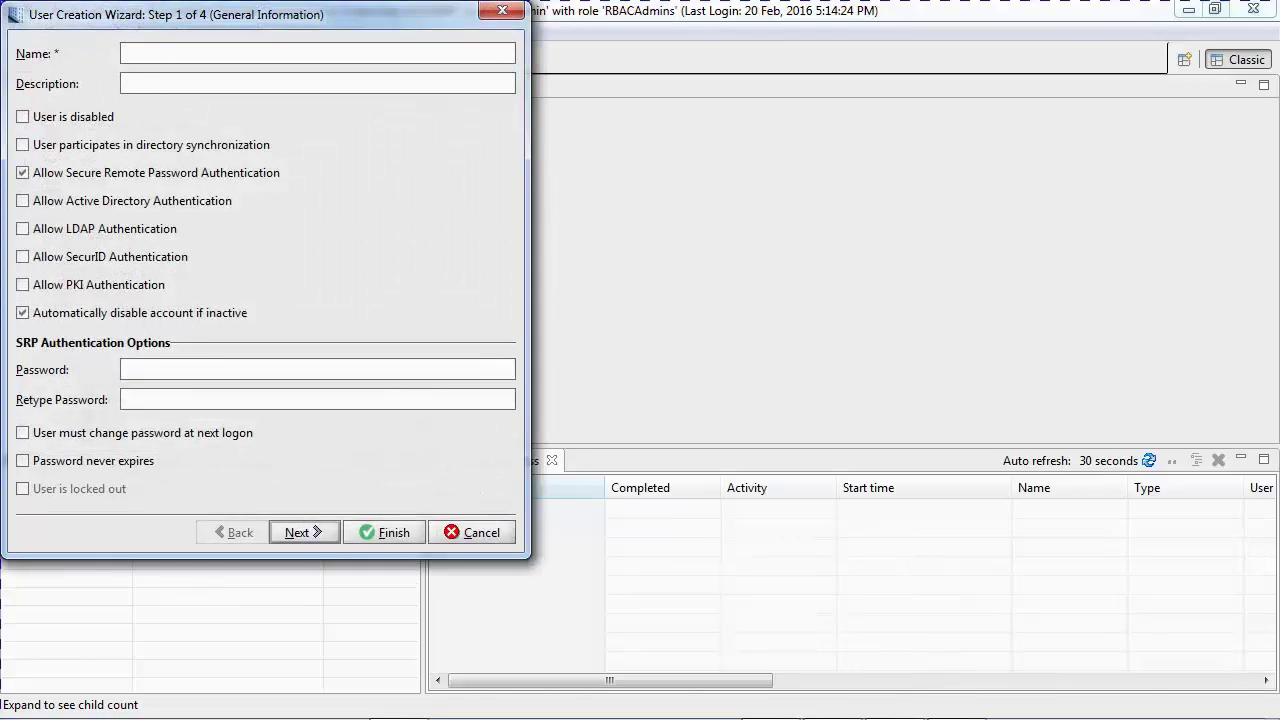
{"action": "key", "text": "BackSpace"}
{"action": "key", "text": "BackSpace"}
Disable SRP, allow Active Directory authentication, assign the BLAdmins role, and finish the wizard
{"action": "left_click", "coordinate": [22, 172]}
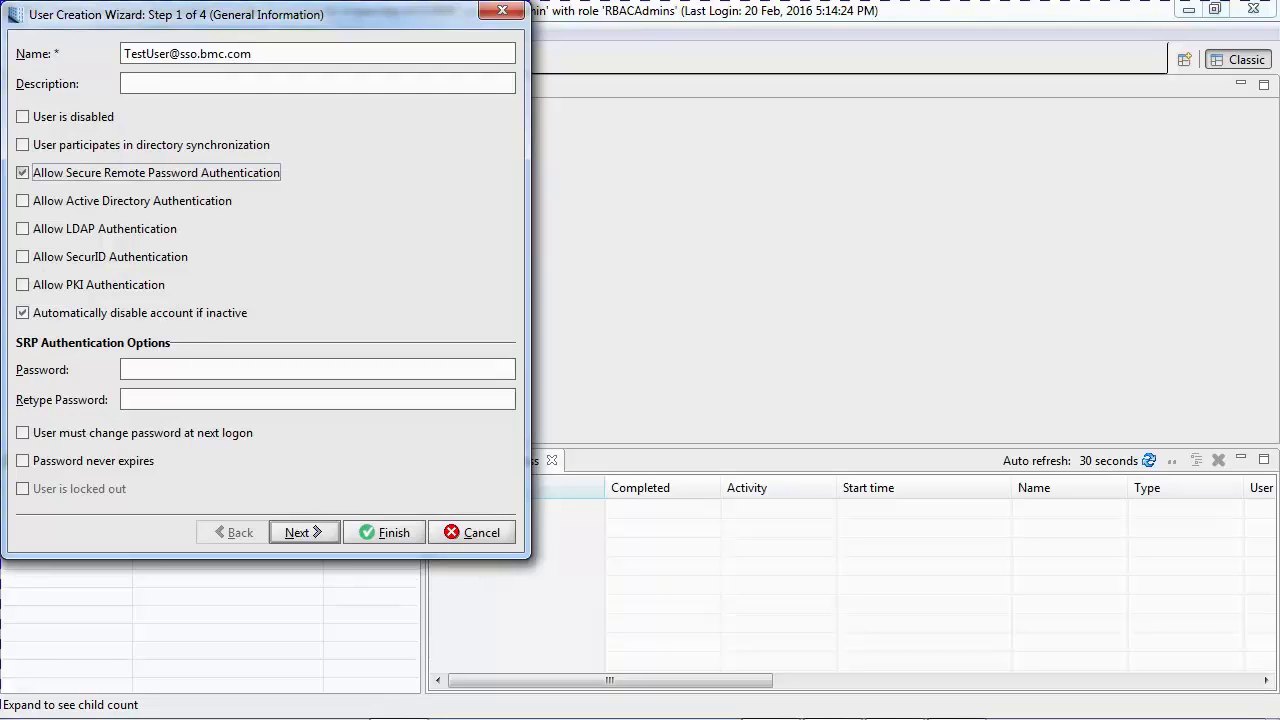
{"action": "key", "text": "Tab"}
{"action": "key", "text": "space"}
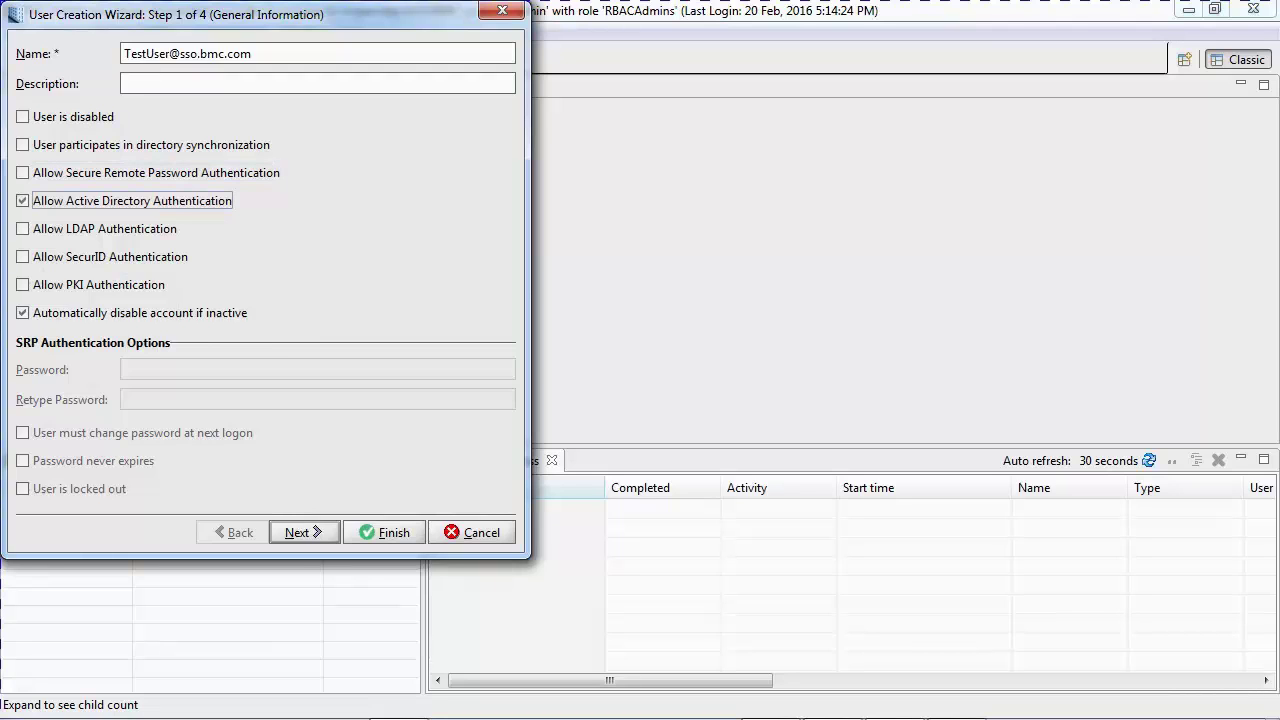
{"action": "key", "text": "alt+n"}
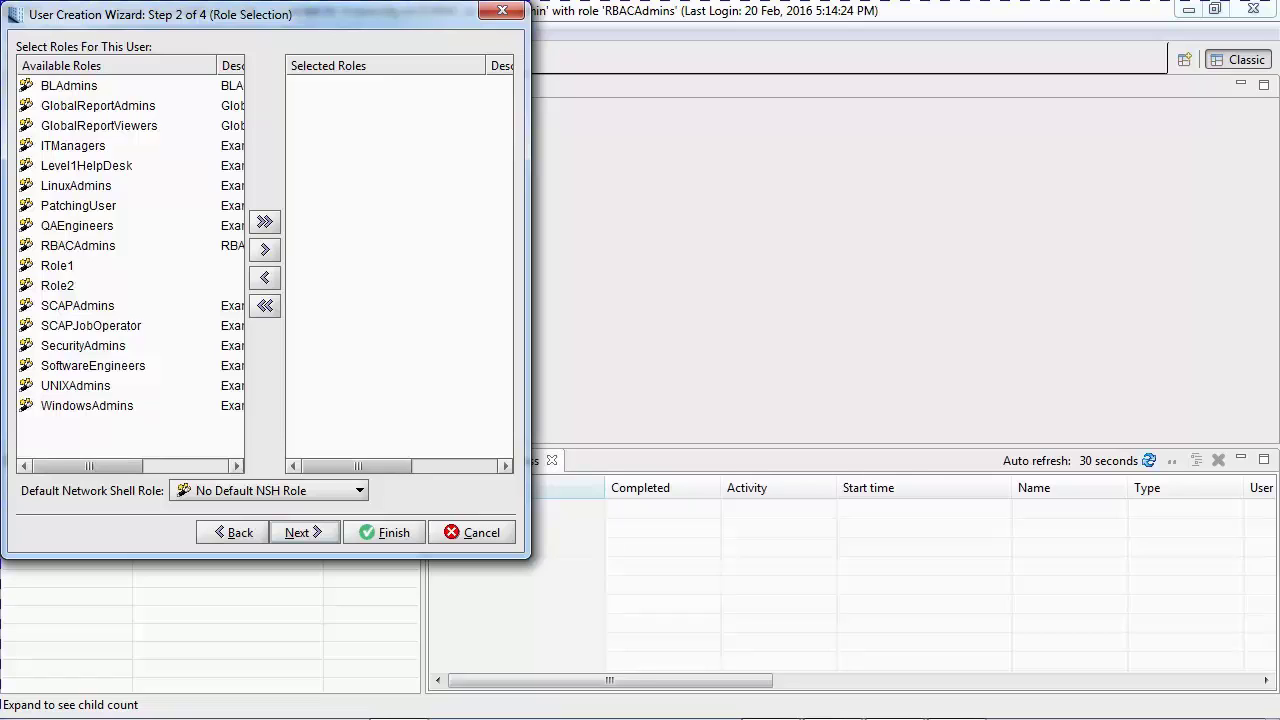
{"action": "left_click", "coordinate": [69, 85]}
{"action": "left_click", "coordinate": [264, 249]}
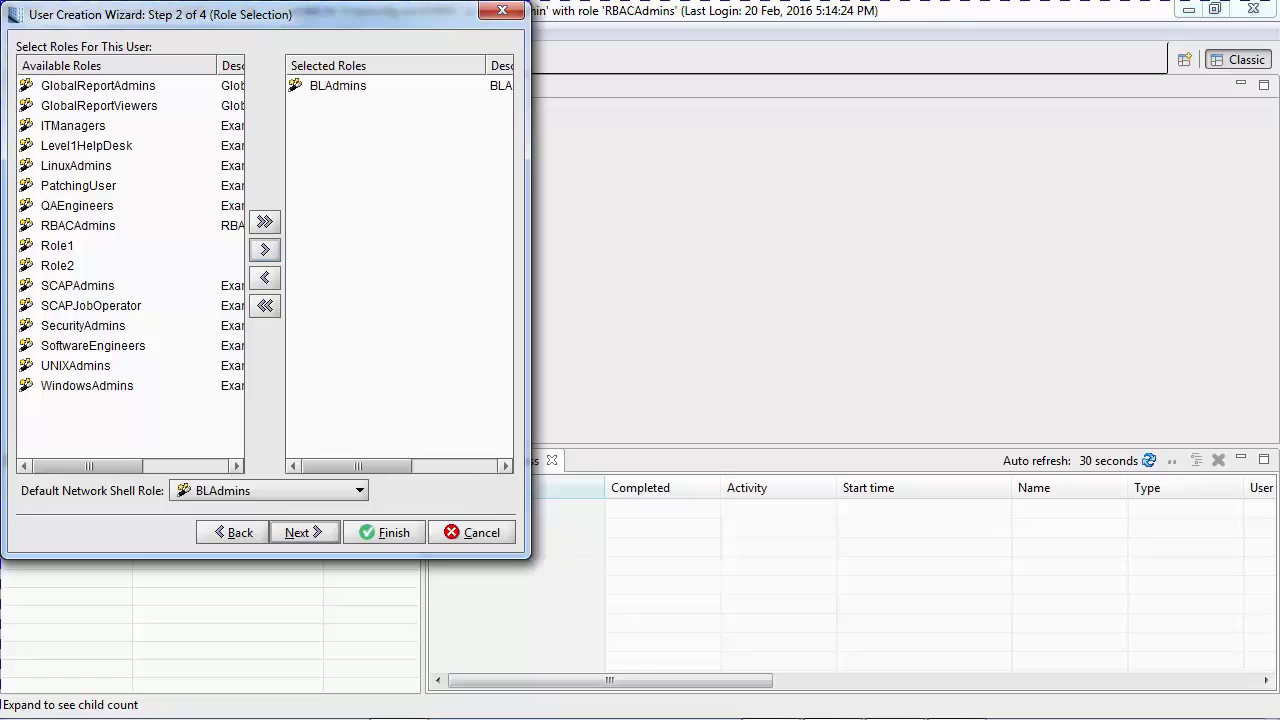
{"action": "key", "text": "alt+n"}
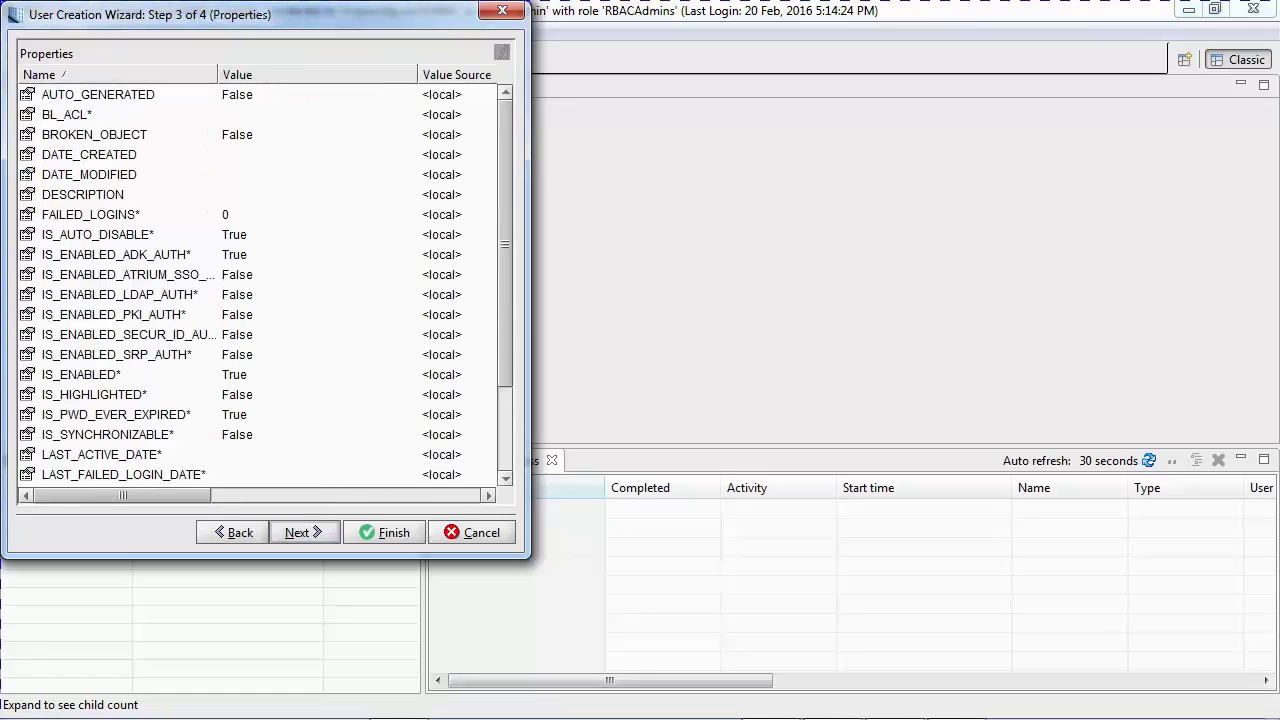
{"action": "key", "text": "alt+n"}
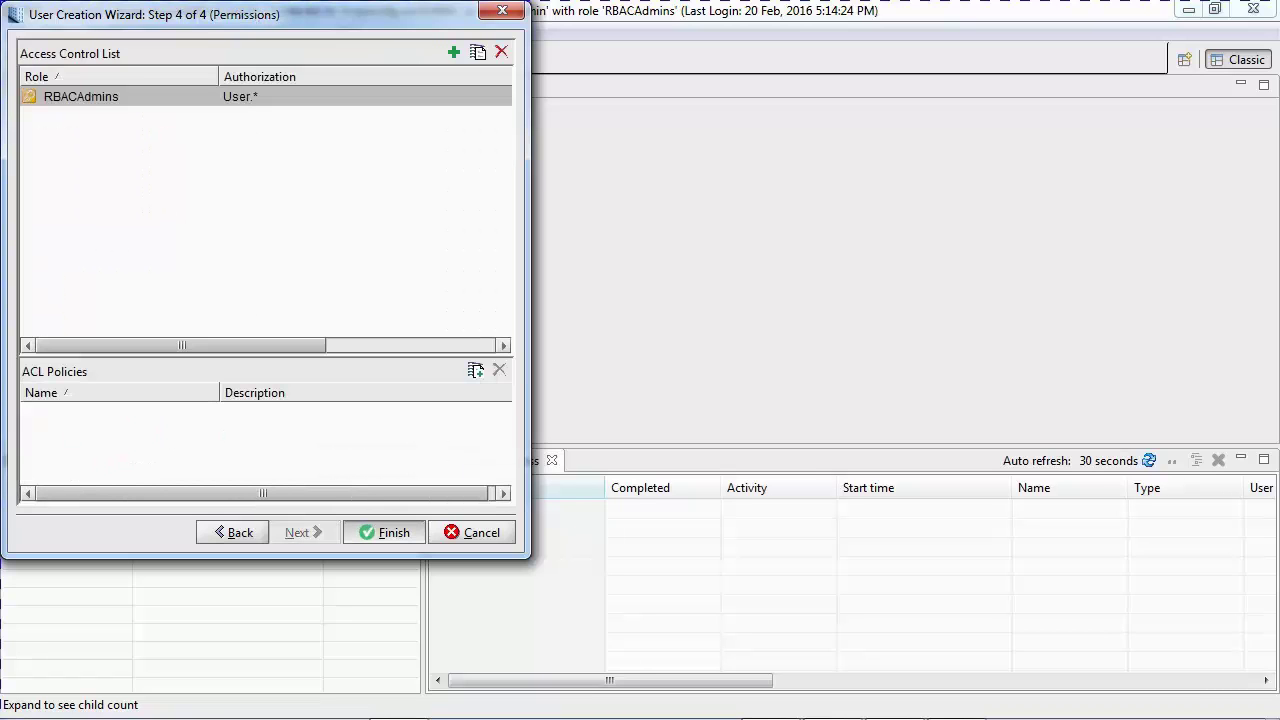
{"action": "key", "text": "Return"}
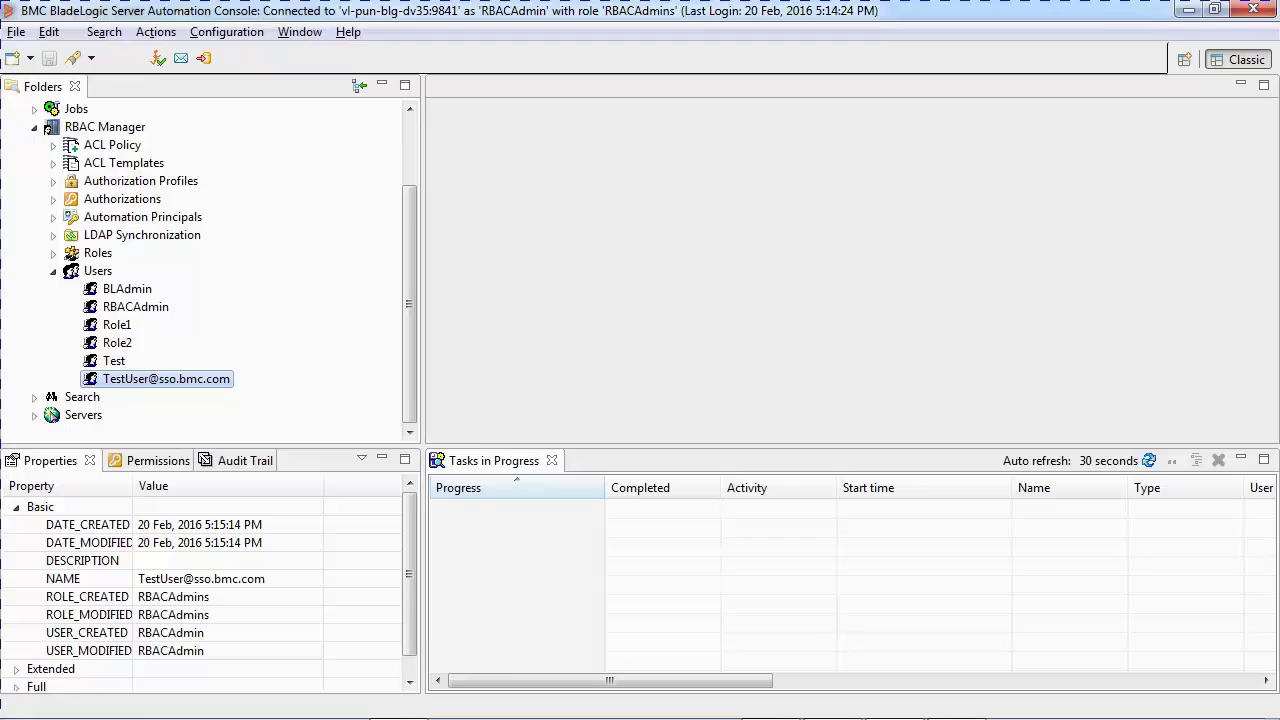
Reconnect the console and show the Authentication Profiles in the login options
{"action": "left_click", "coordinate": [16, 32]}
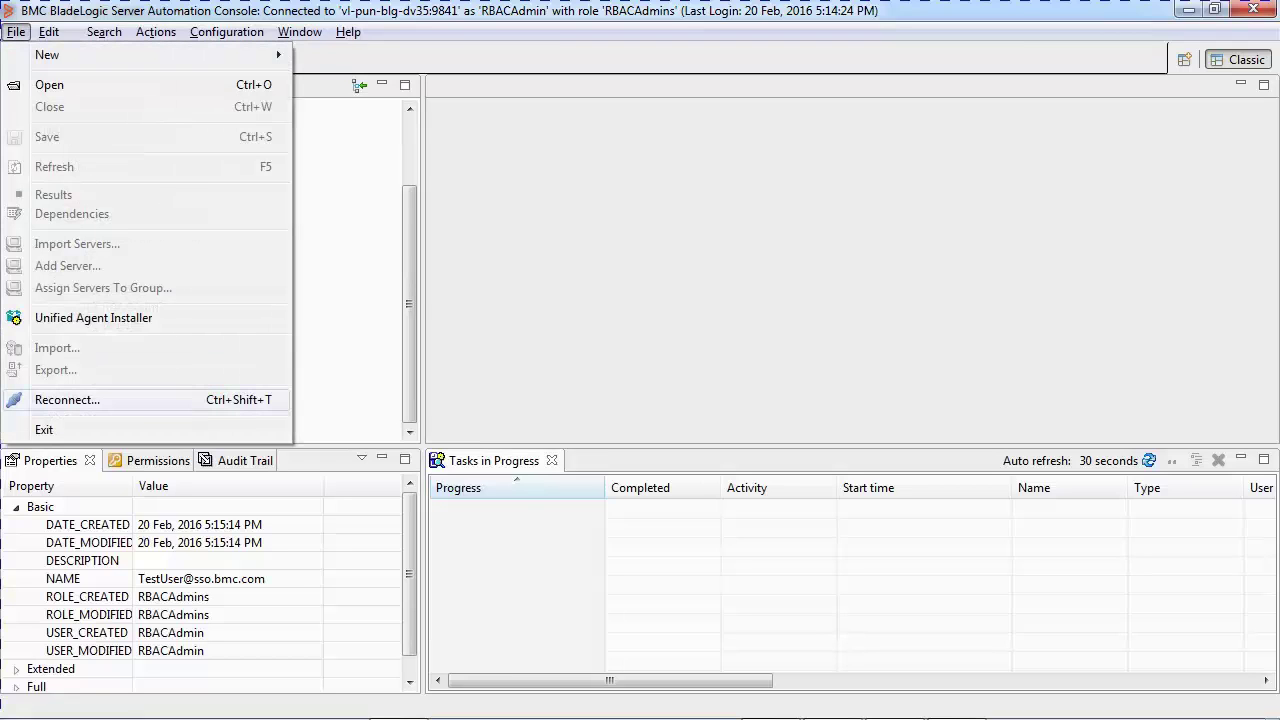
{"action": "left_click", "coordinate": [67, 399]}
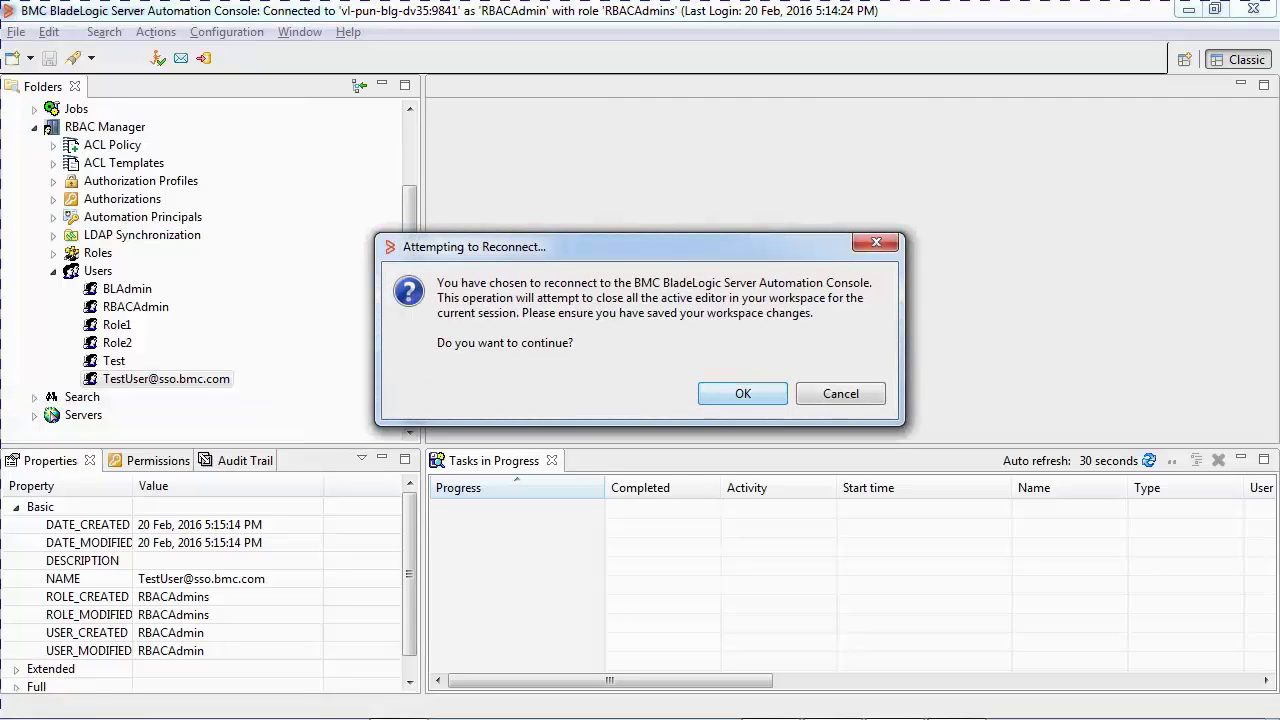
{"action": "key", "text": "Return"}
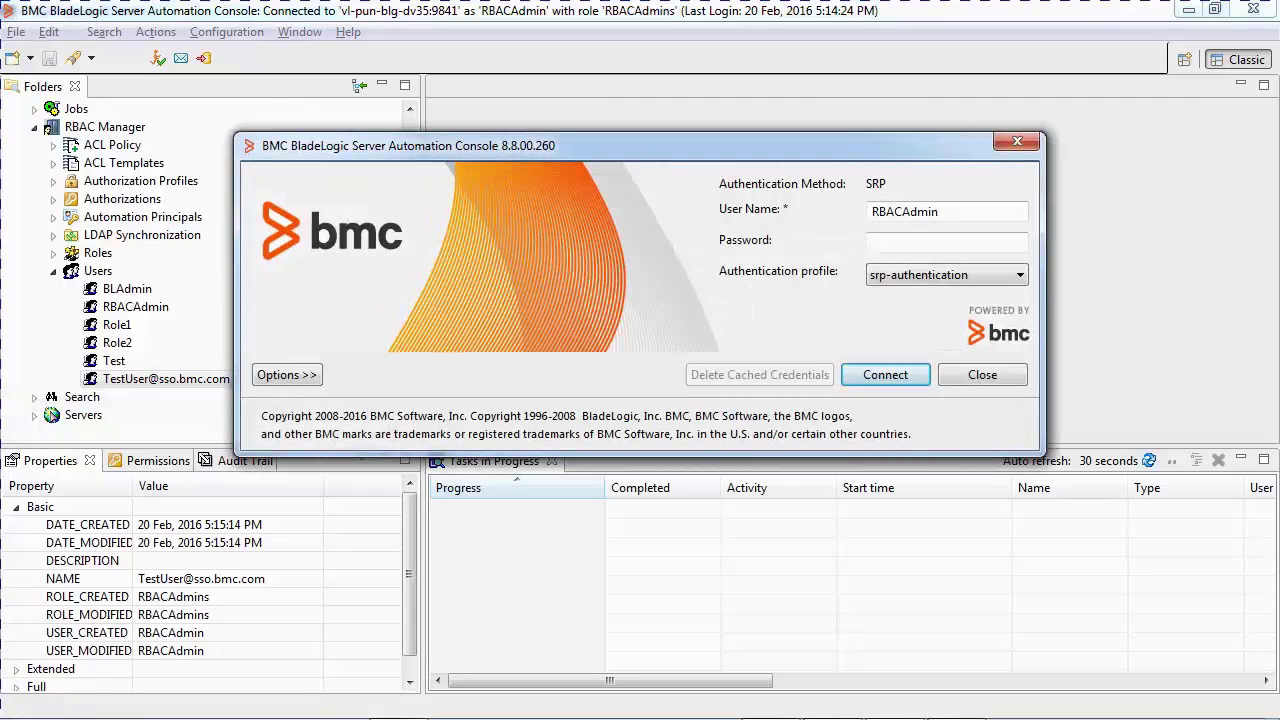
{"action": "key", "text": "alt+o"}
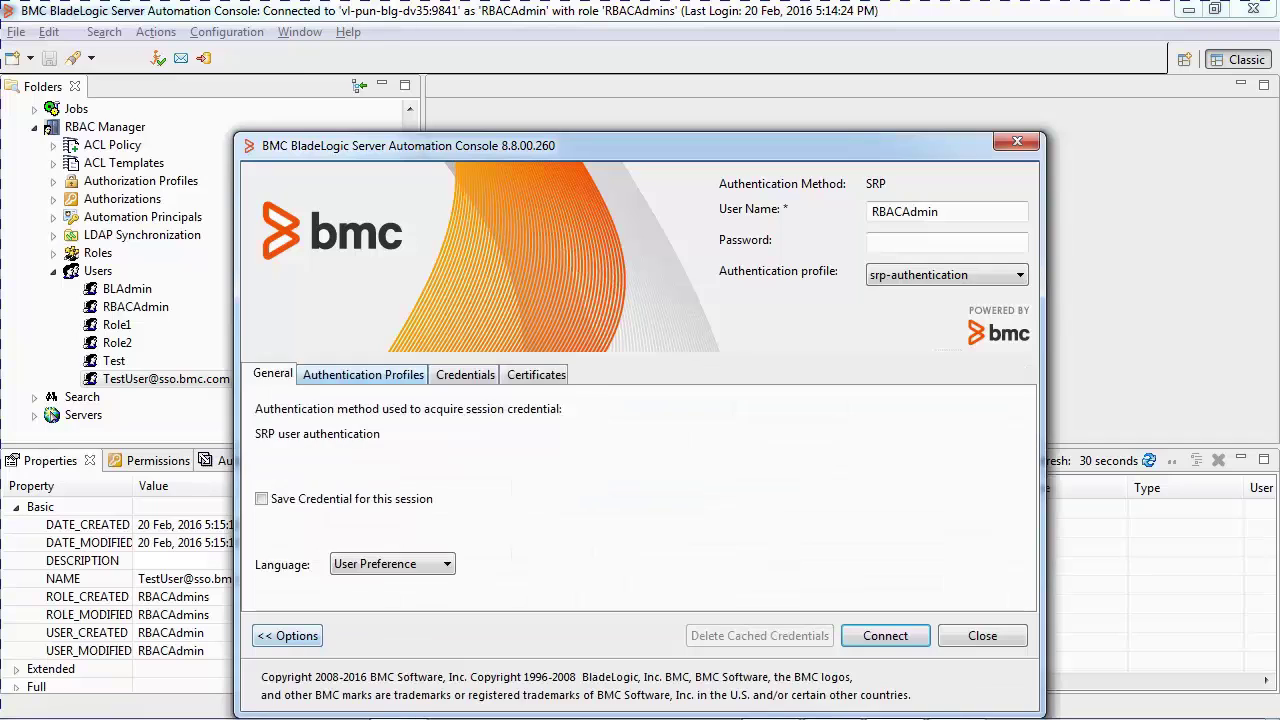
{"action": "left_click", "coordinate": [363, 374]}
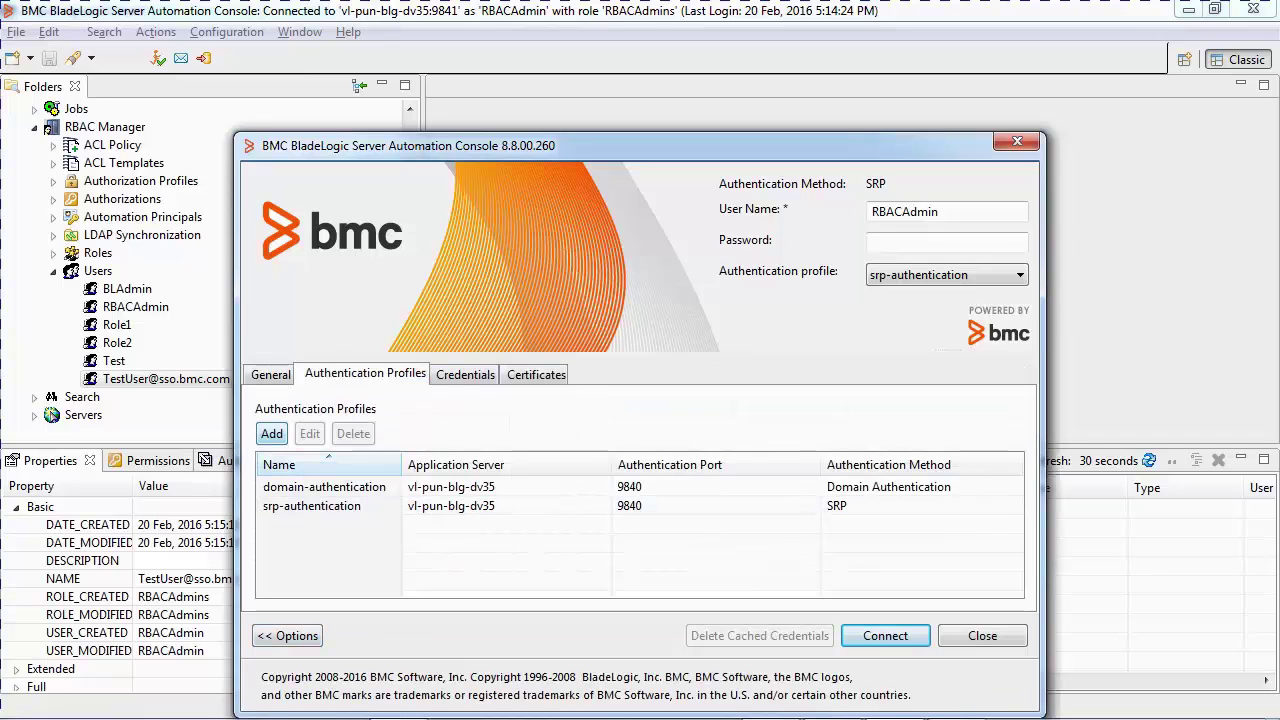
Check domain-authentication uses vl-pun-blg-dv35, port 9840 and Domain Authentication, leaving it unchanged
{"action": "double_click", "coordinate": [324, 486]}
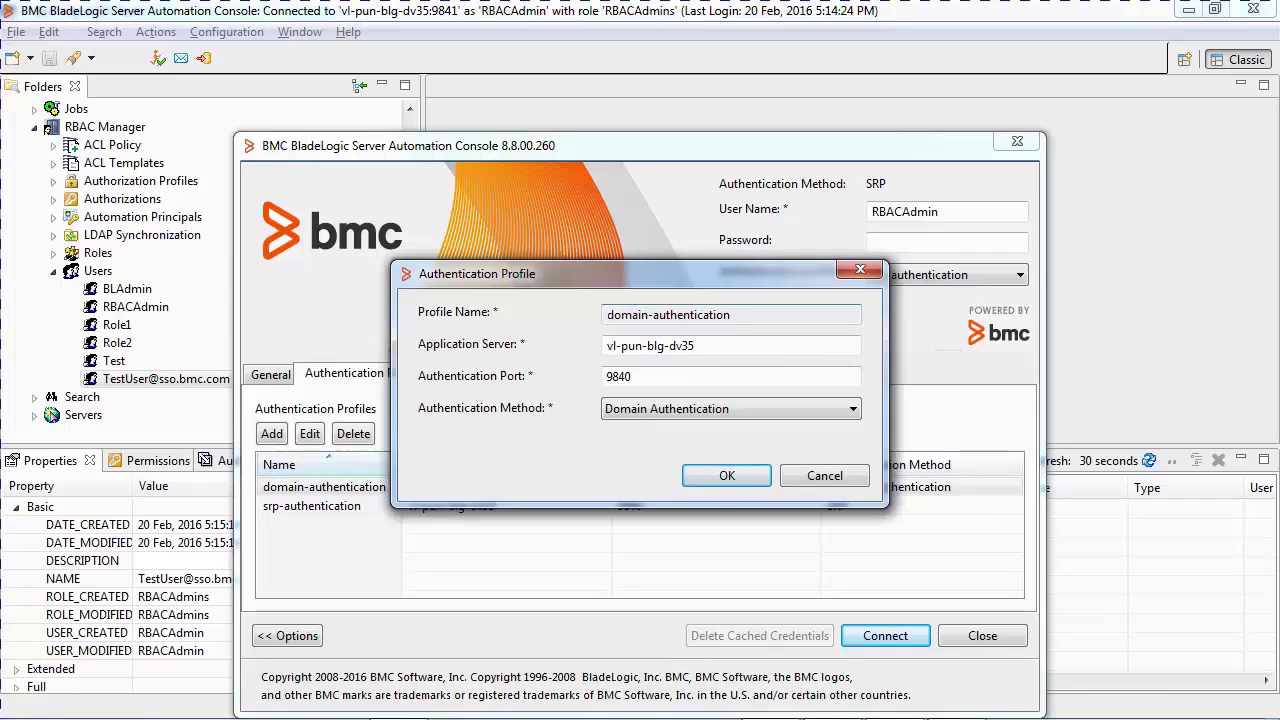
{"action": "key", "text": "shift+Right"}
{"action": "key", "text": "shift+Right"}
{"action": "key", "text": "shift+Right"}
{"action": "key", "text": "shift+Right"}
{"action": "key", "text": "shift+Right"}
{"action": "key", "text": "shift+Right"}
{"action": "key", "text": "shift+Right"}
{"action": "key", "text": "shift+Right"}
{"action": "key", "text": "shift+Right"}
{"action": "key", "text": "shift+Right"}
{"action": "key", "text": "shift+Right"}
{"action": "key", "text": "shift+Right"}
{"action": "key", "text": "shift+Right"}
{"action": "key", "text": "shift+Right"}
{"action": "key", "text": "shift+Right"}
{"action": "key", "text": "shift+Right"}
{"action": "key", "text": "shift+Right"}
{"action": "key", "text": "shift+Right"}
{"action": "key", "text": "shift+Right"}
{"action": "key", "text": "shift+Right"}
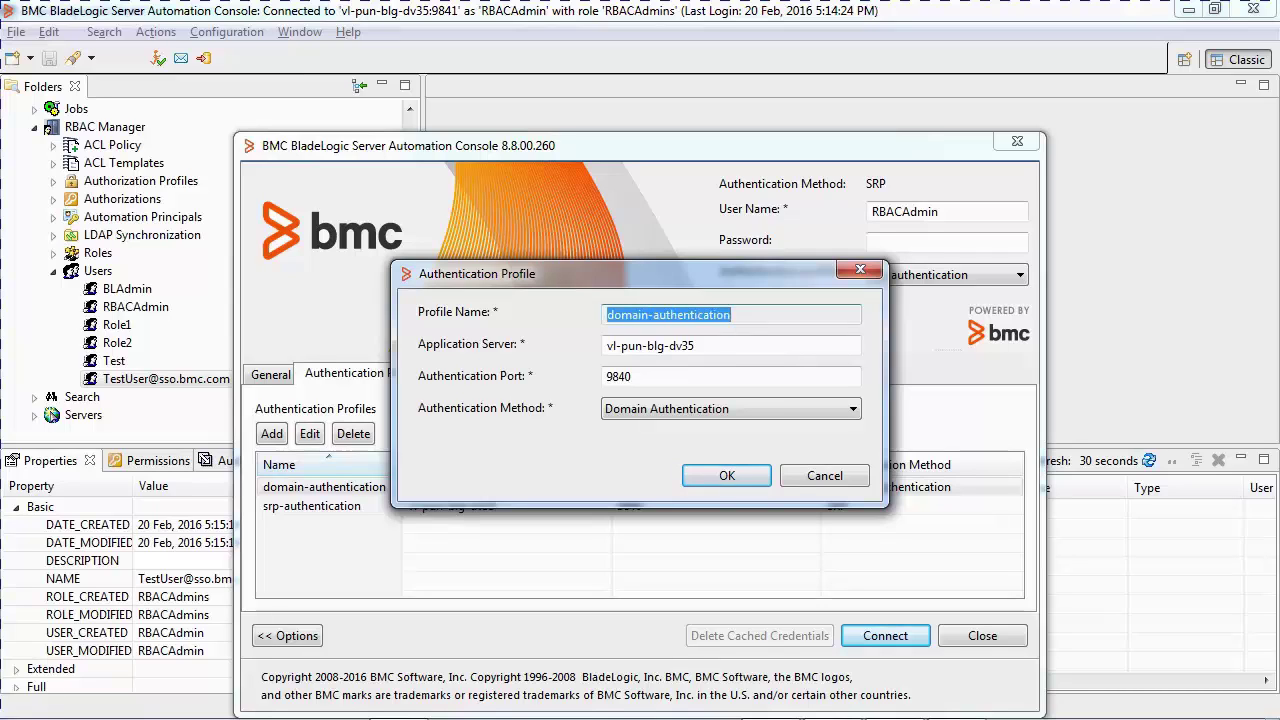
{"action": "key", "text": "Tab"}
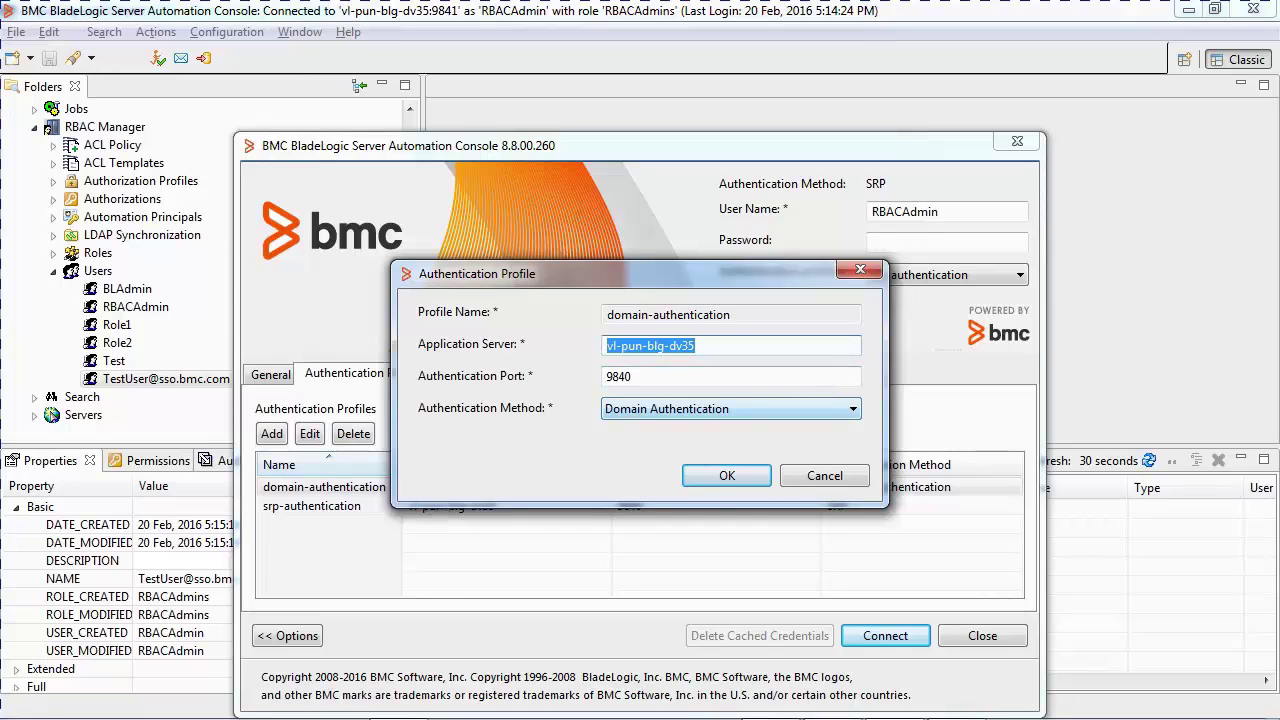
{"action": "key", "text": "Tab"}
{"action": "key", "text": "Tab"}
{"action": "key", "text": "alt+Down"}
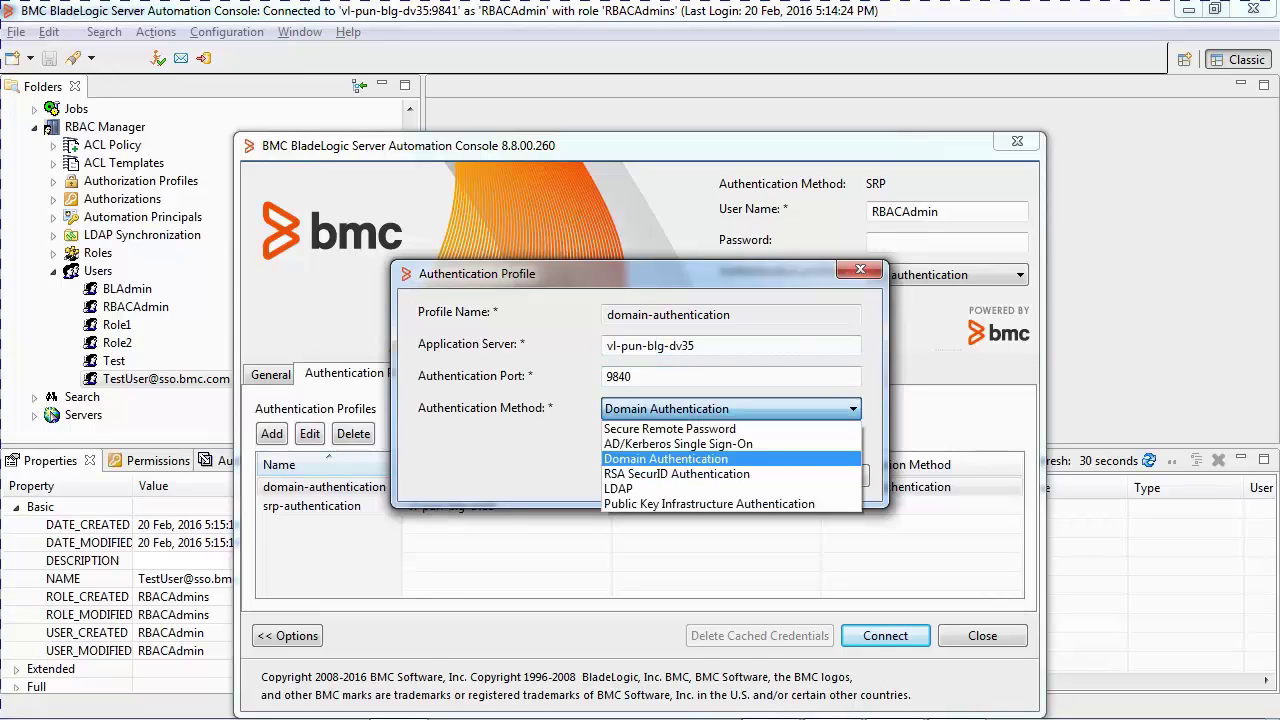
{"action": "key", "text": "Return"}
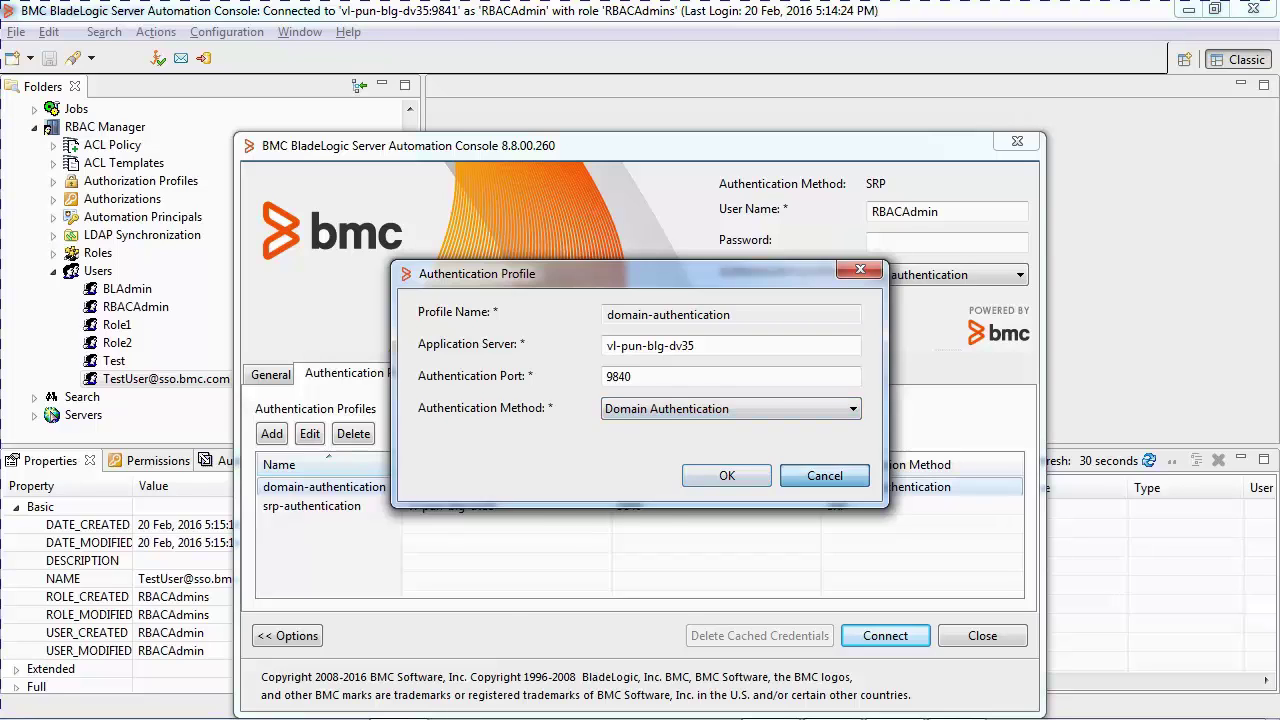
{"action": "key", "text": "Return"}
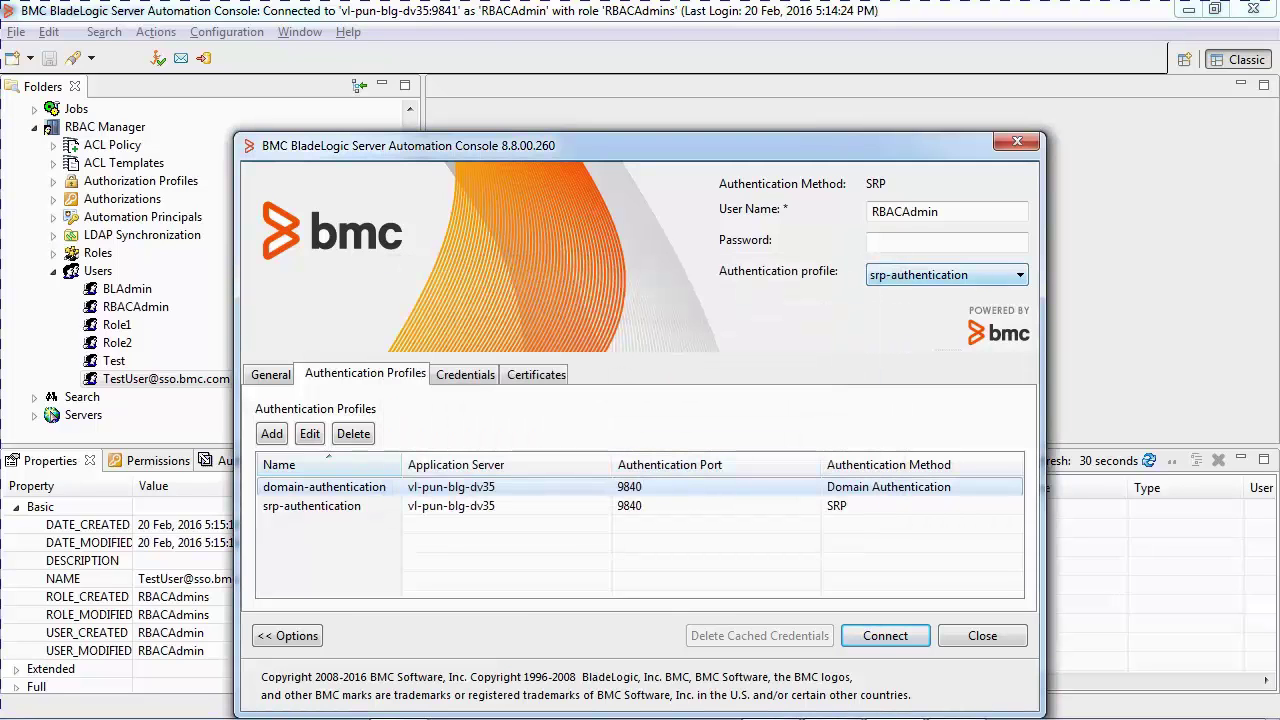
{"action": "key", "text": "alt+Down"}
Choose the domain-authentication profile with user TestUser and domain SSO.BMC.COM, ready for the password
{"action": "key", "text": "Return"}
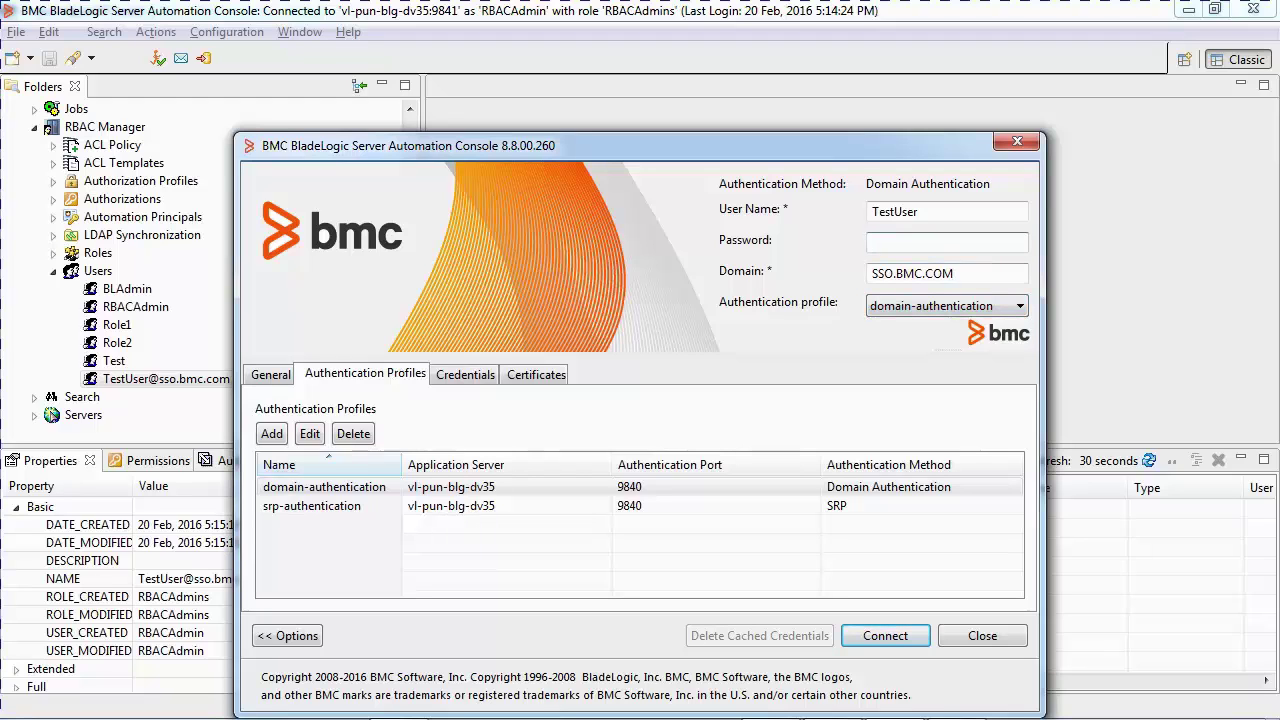
{"action": "left_click", "coordinate": [945, 212]}
{"action": "key", "text": "Tab"}
{"action": "key", "text": "Tab"}
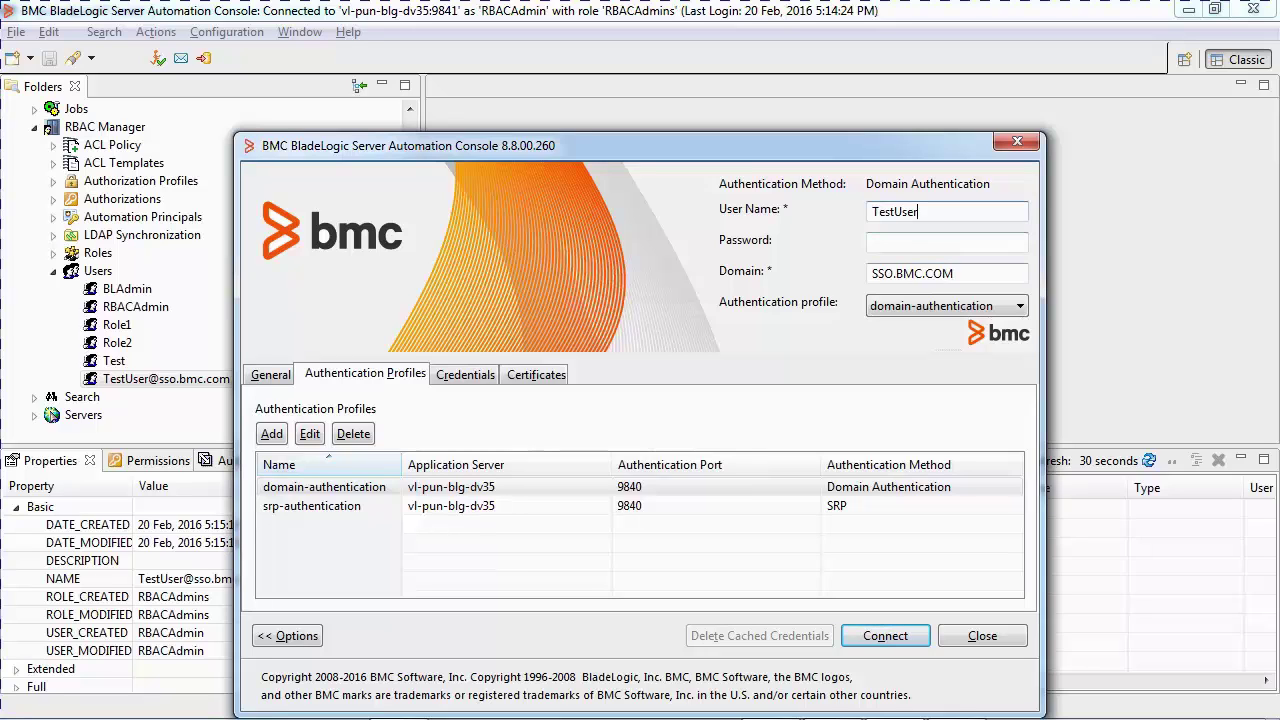
{"action": "left_click", "coordinate": [945, 242]}
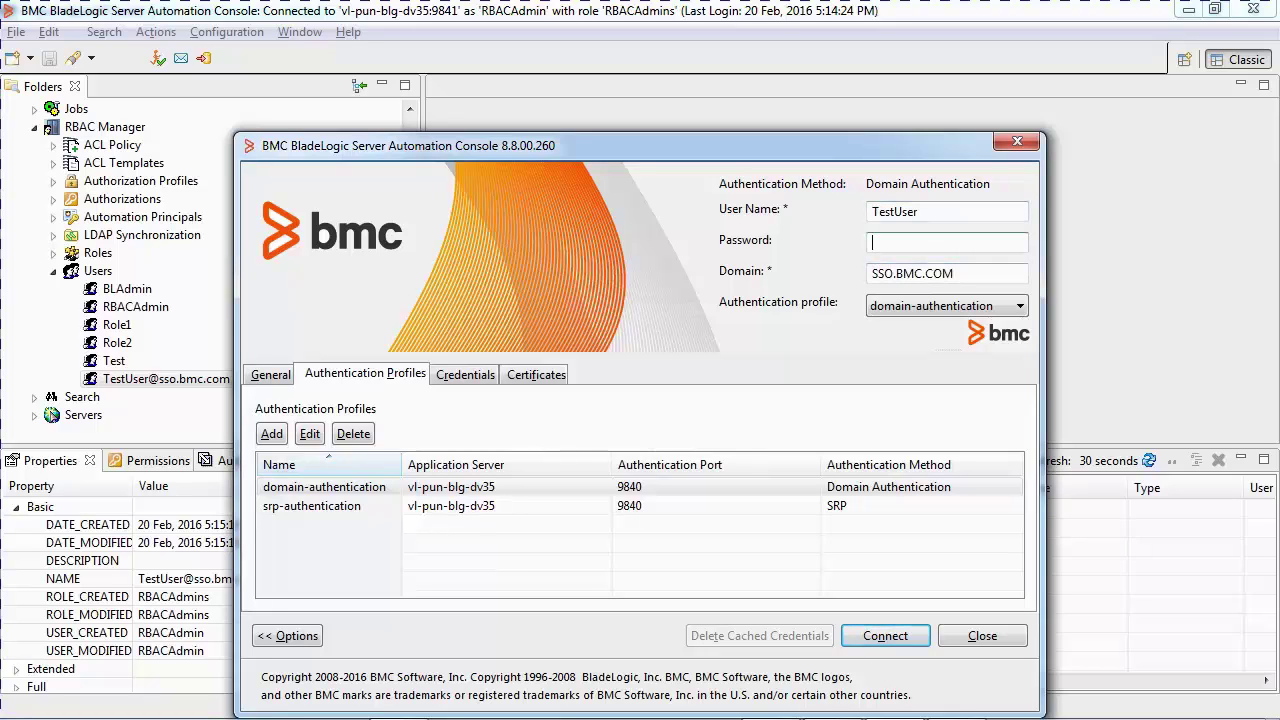